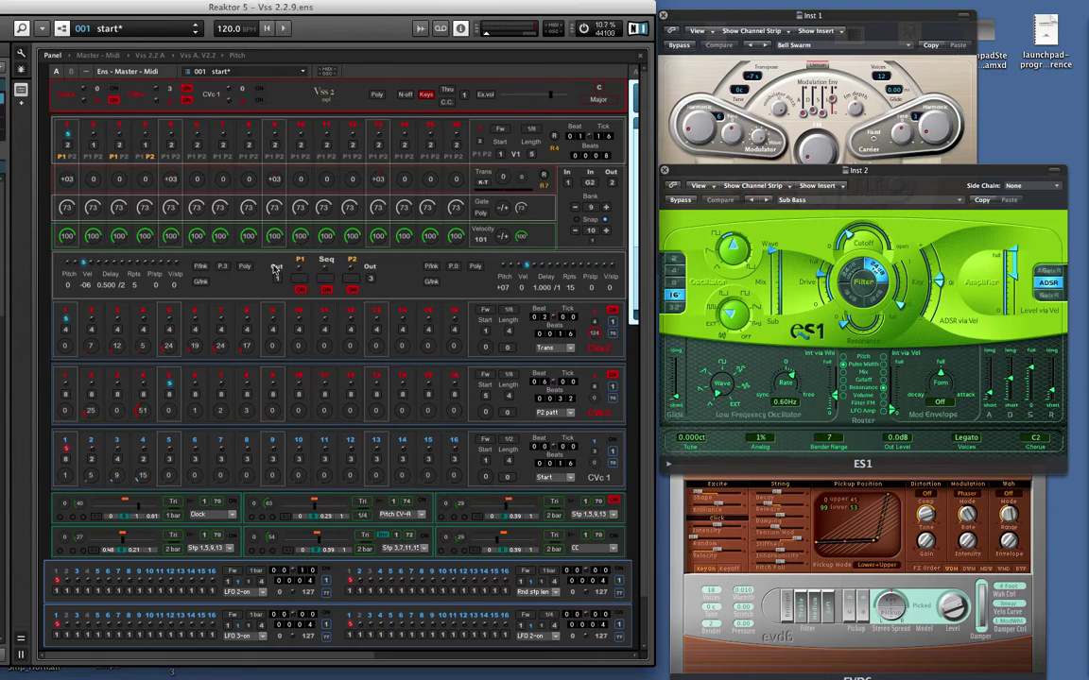
Step: Switch off the ON buttons under P1 and P2 in the Seq section
click(300, 290)
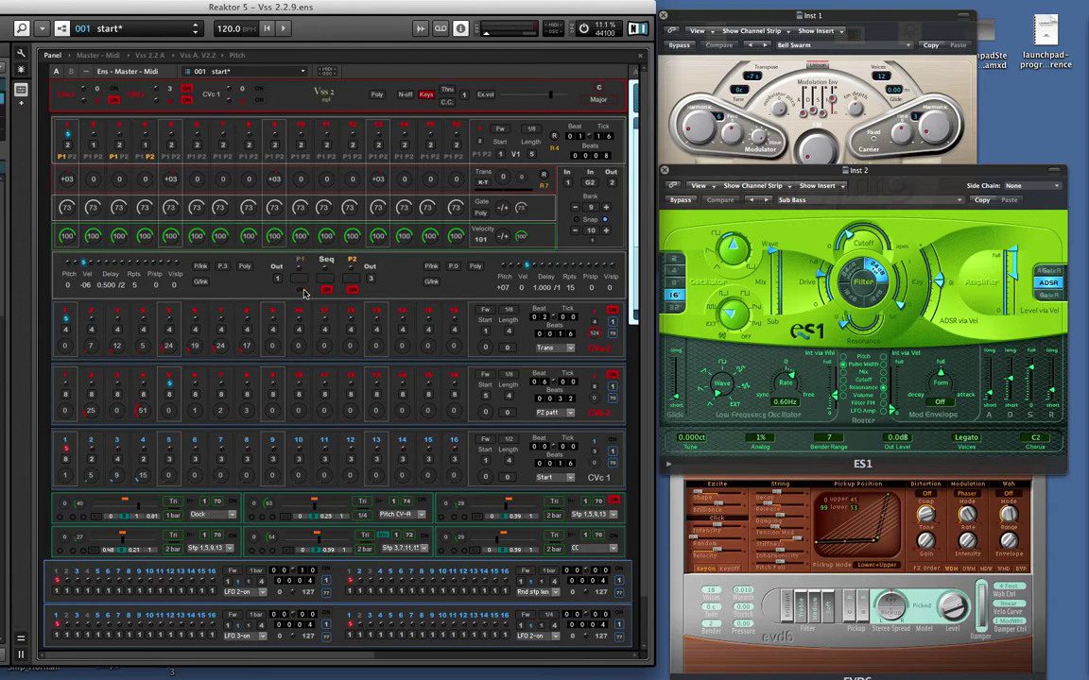
click(349, 290)
Step: Bring the Inst 1 EFM1 window forward and adjust the Out field in the Vss panel
click(870, 16)
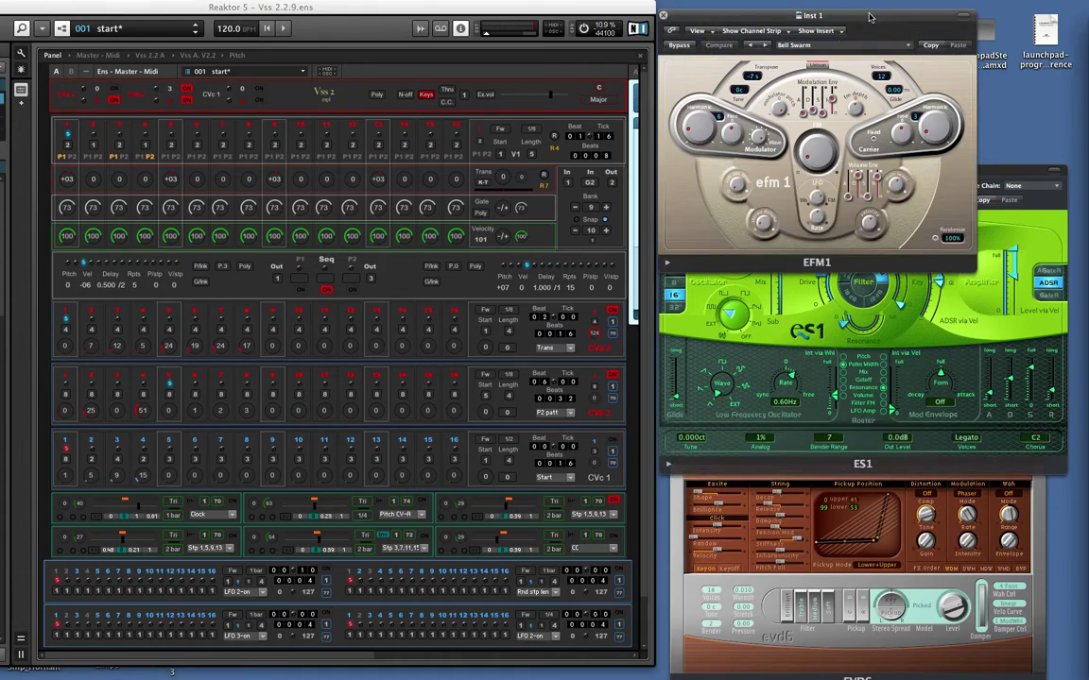
click(613, 187)
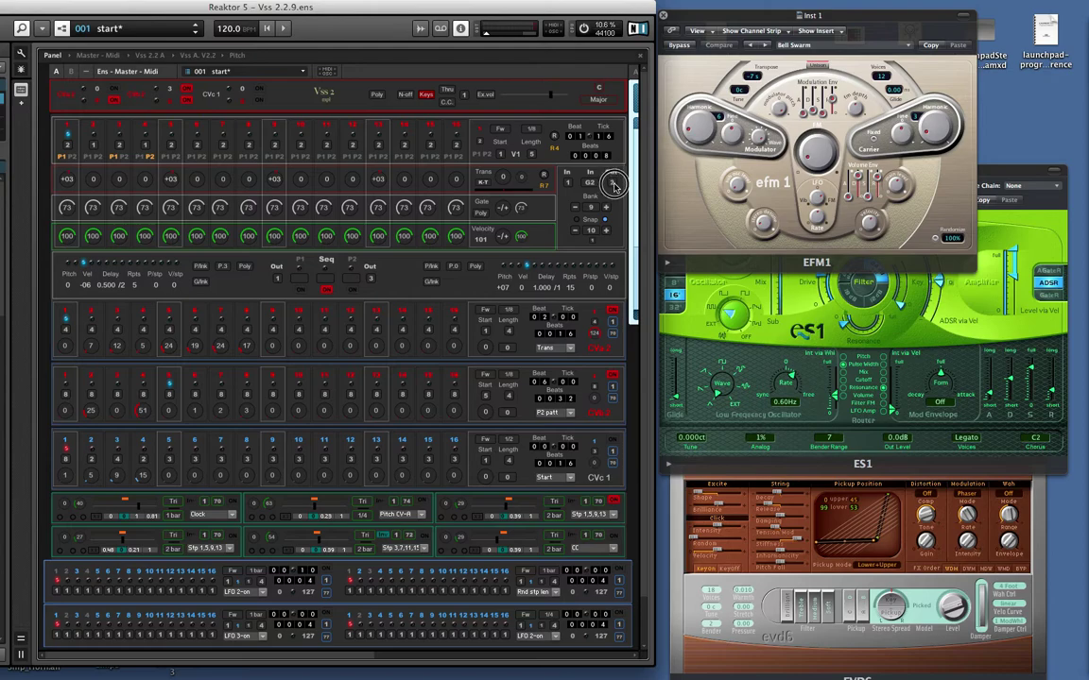
click(606, 187)
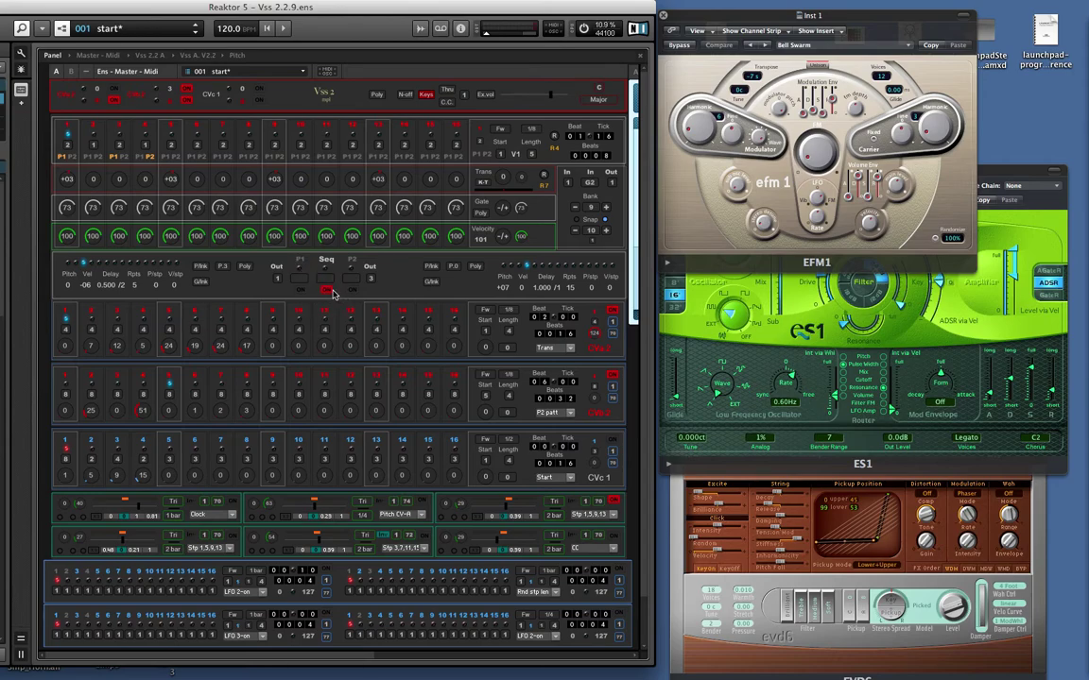
Step: Start playback and cut the top sequencer's Length from 5 to 4 steps
click(281, 29)
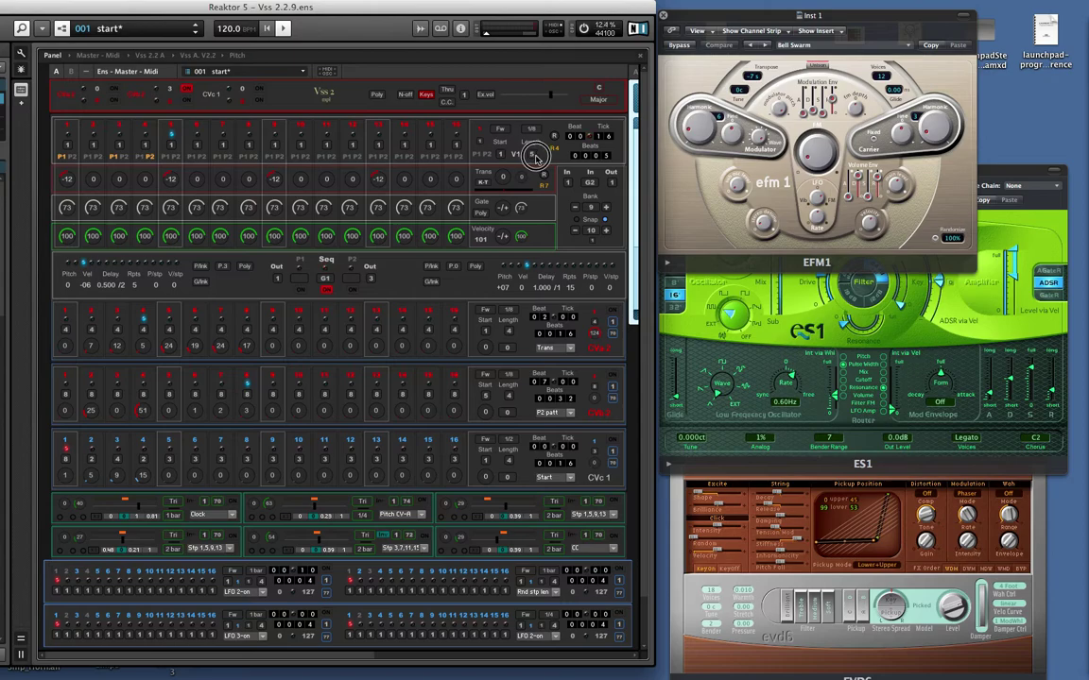
drag(534, 155, 534, 159)
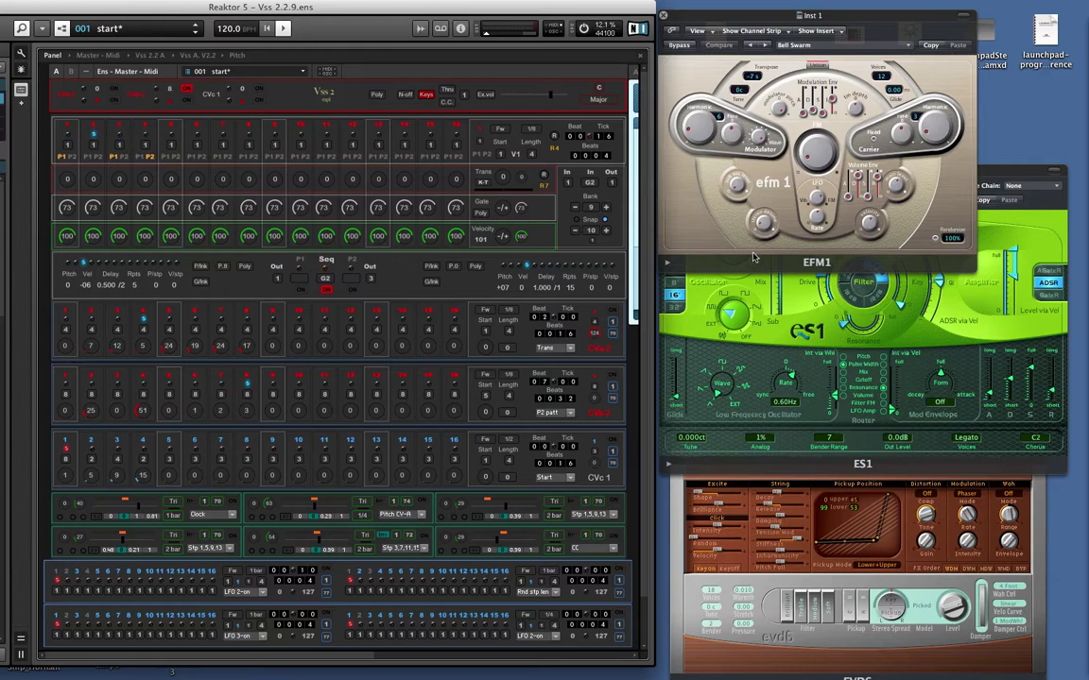
Step: Switch the first sequencer section to pattern P.10 and raise the Inst 3 EVD6 window
click(614, 184)
click(796, 649)
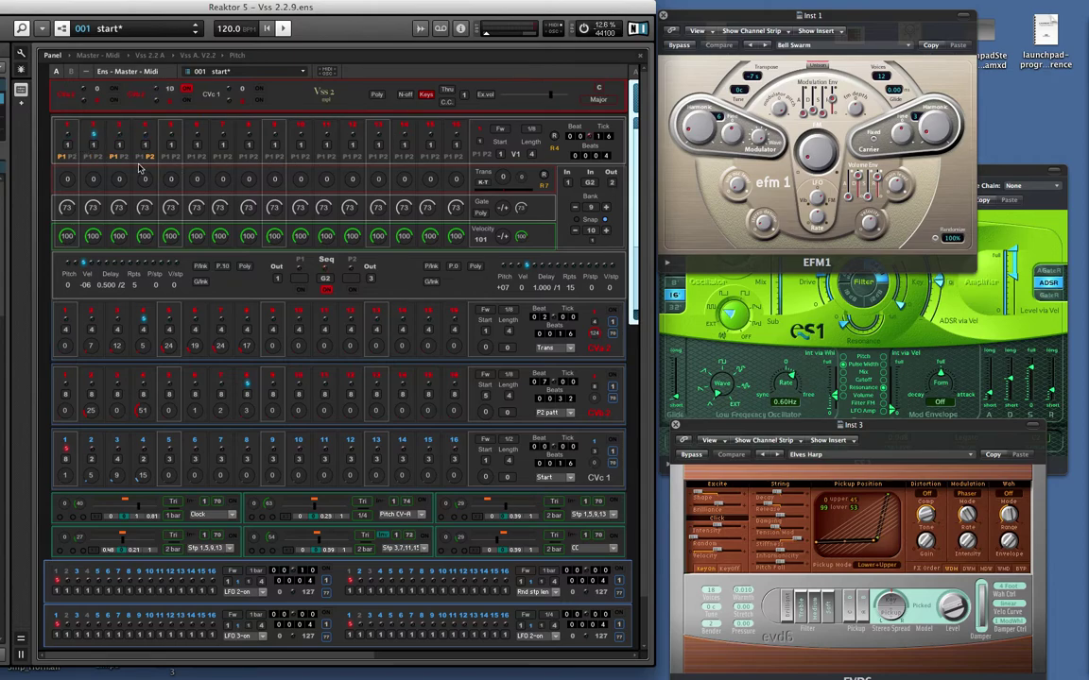
Step: Adjust the top-row step knobs and turn off step 3's P1 toggle
click(72, 141)
click(72, 142)
click(119, 144)
click(114, 157)
click(61, 159)
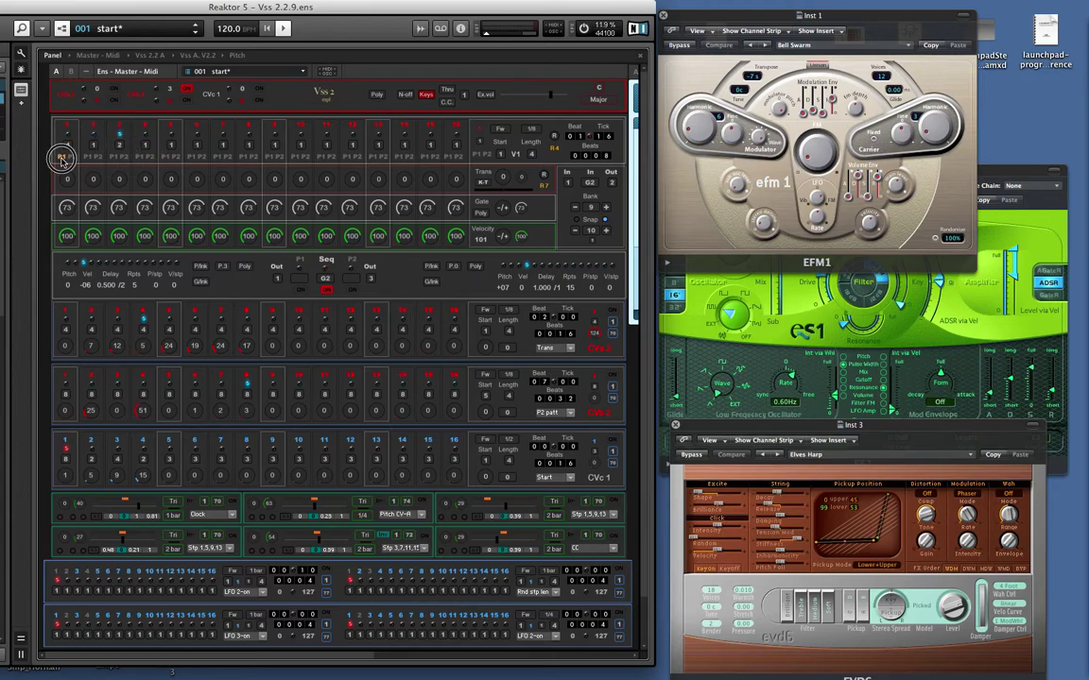
click(60, 159)
Step: Set the P1 Vel offset to 0, turn P1 back on, and re-enable step 3's P1 toggle
click(87, 284)
drag(90, 287, 139, 323)
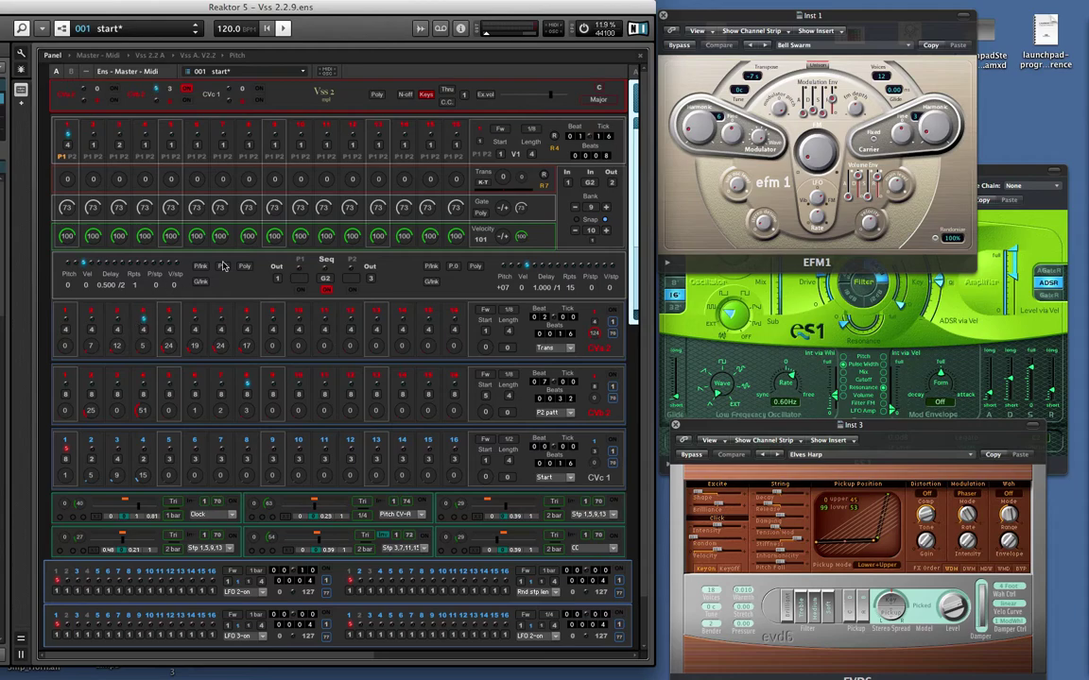
click(298, 291)
click(111, 157)
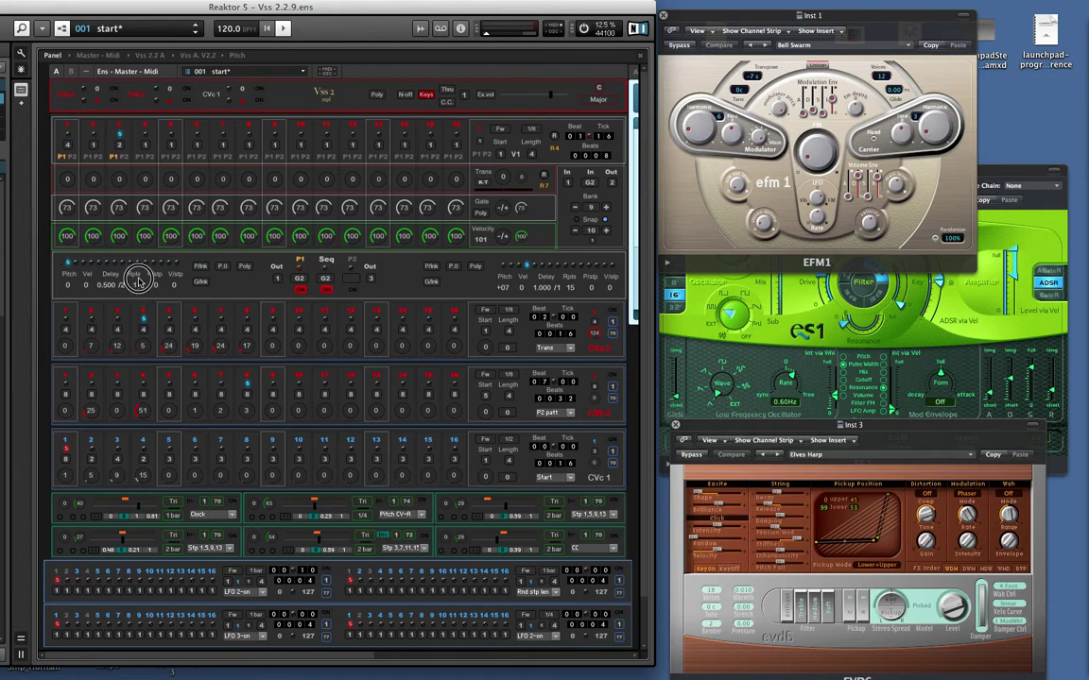
Step: Raise the P1 Rpts value from 1 to 3 and switch the P2 output on
drag(137, 277, 138, 279)
click(351, 291)
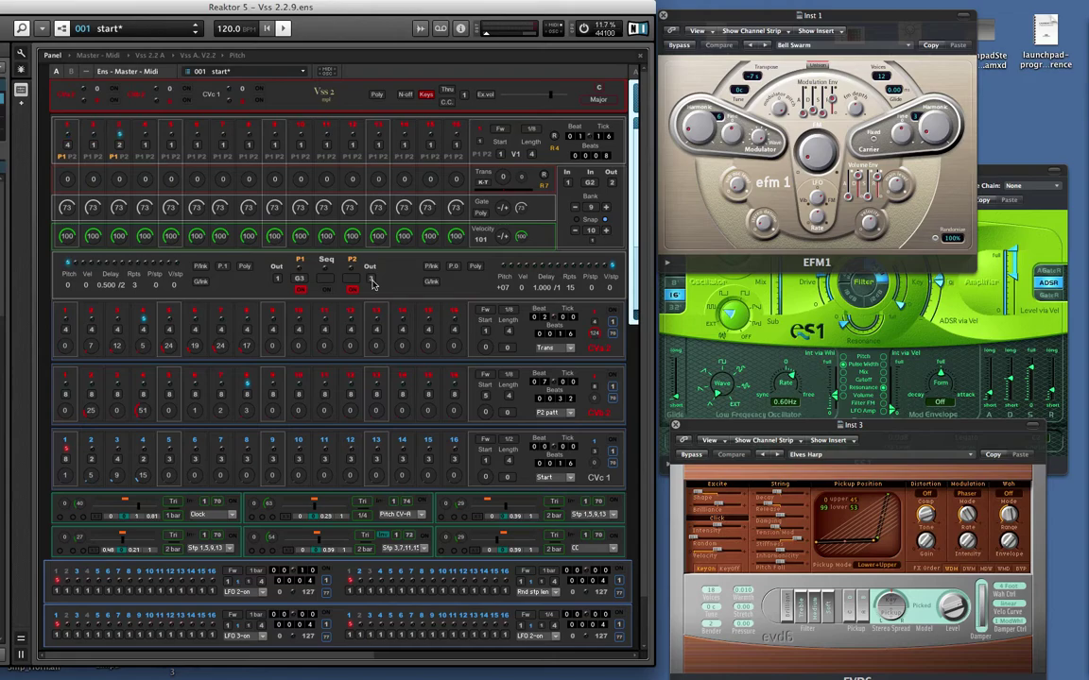
Step: Toggle P2 off, set the P1 Out value to 1, then turn P2 back on
click(351, 291)
scroll(280, 281, up, 1)
drag(280, 281, 281, 289)
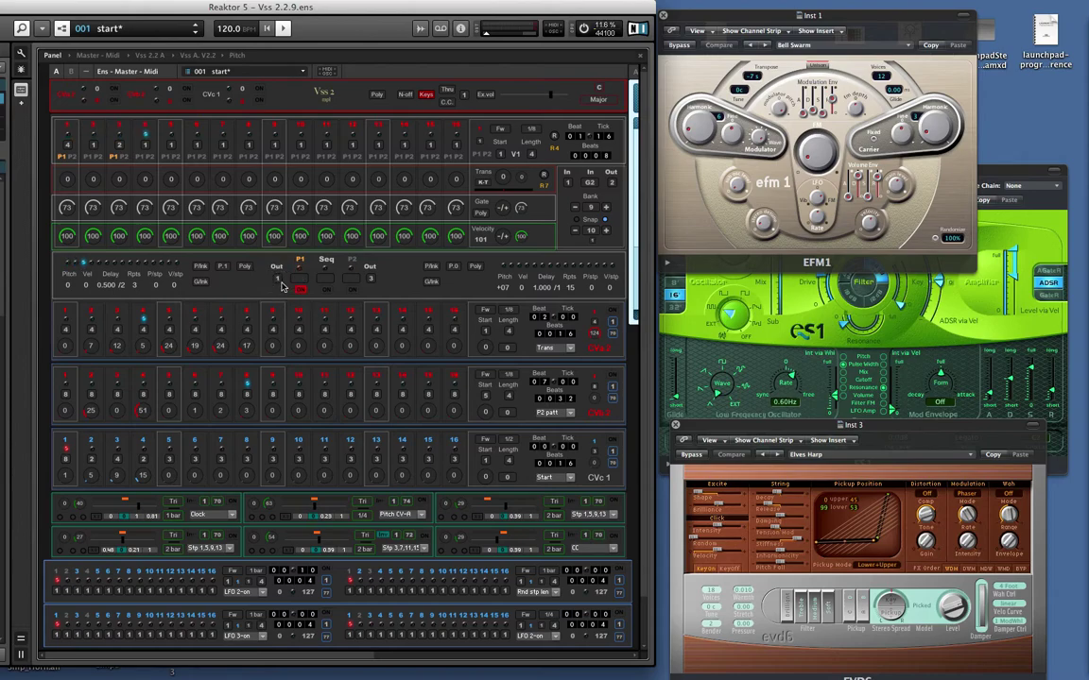
click(354, 292)
click(568, 289)
Step: Drag the right-hand Pitch/Vel Rpts value down from 15 to 13
drag(568, 289, 570, 303)
Step: Set the scale to Minor 1 and the Trans knob to +12
click(601, 100)
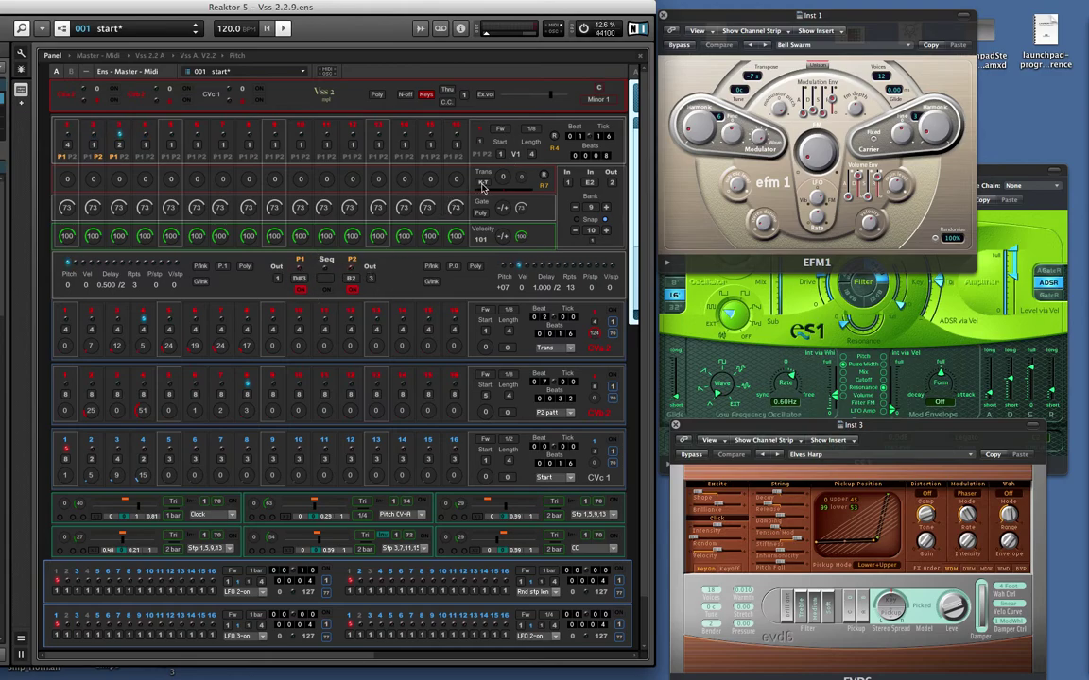
mouse_move(502, 177)
mouse_down()
mouse_move(505, 159)
mouse_move(507, 185)
mouse_up()
Step: Turn on the Pitch CV-R modulator and raise its rate from 1/4 to 1/2
click(422, 502)
click(366, 516)
drag(371, 520, 368, 526)
click(267, 510)
Step: Set the lower switch-sequencer row's target to LFO 3-on
click(76, 572)
click(242, 592)
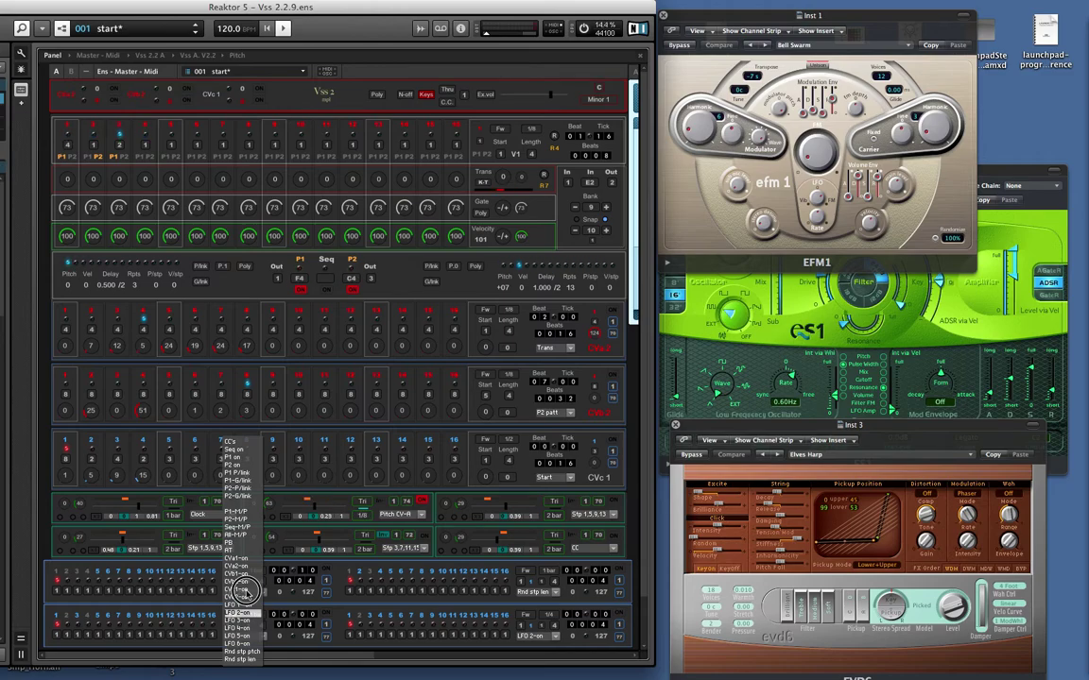
click(248, 620)
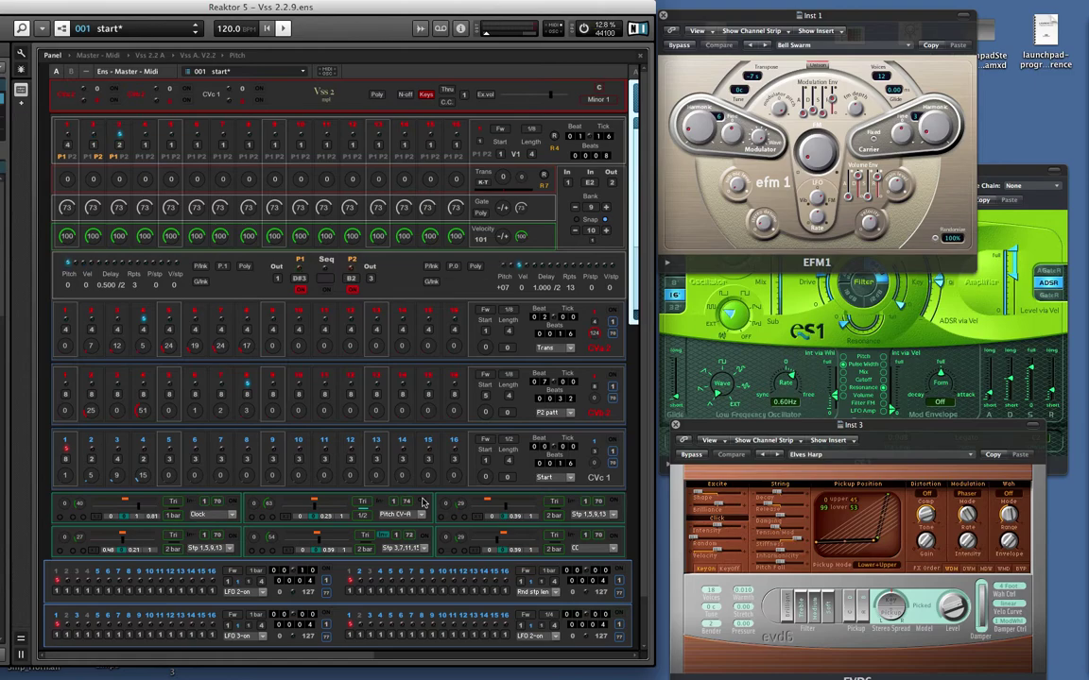
Step: Toggle the Pitch CV-R LFO to try faster rates, ending at 1/8 with it on
click(423, 501)
click(422, 501)
click(422, 502)
click(423, 502)
Step: Activate step 1 of the LFO 2-on row and switch the row on with a 0 0 0 4 length
click(55, 574)
click(327, 571)
click(58, 589)
Step: Retarget the LFO 2 row to CC's and bring the Inst 2 ES1 window to the front
scroll(365, 513, down, 1)
click(365, 511)
click(234, 591)
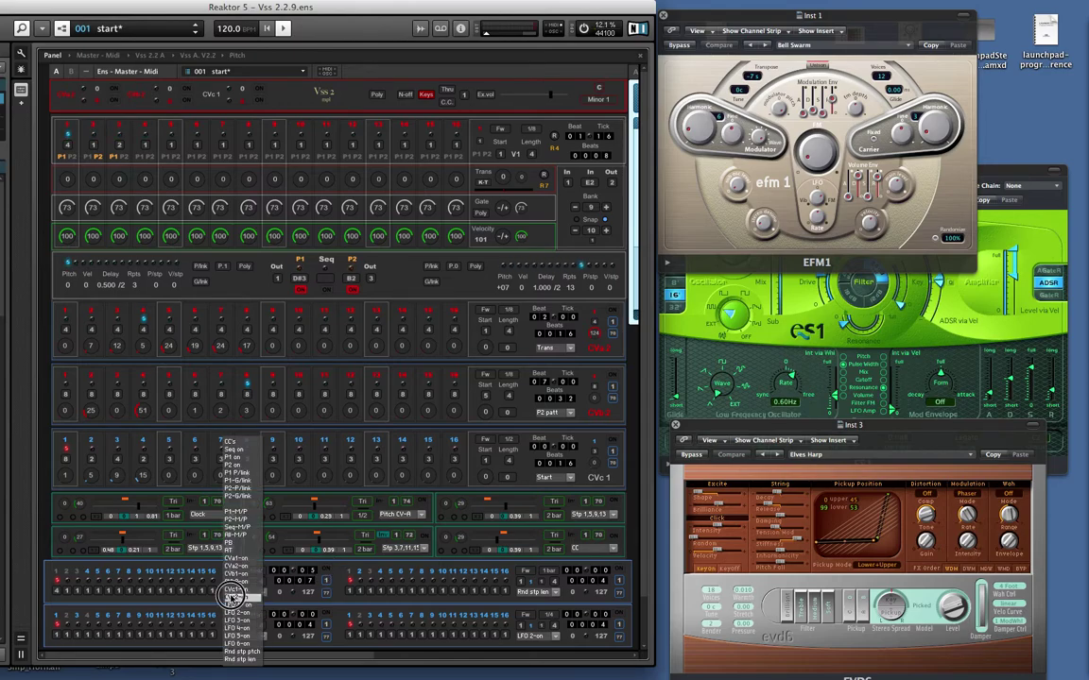
click(236, 442)
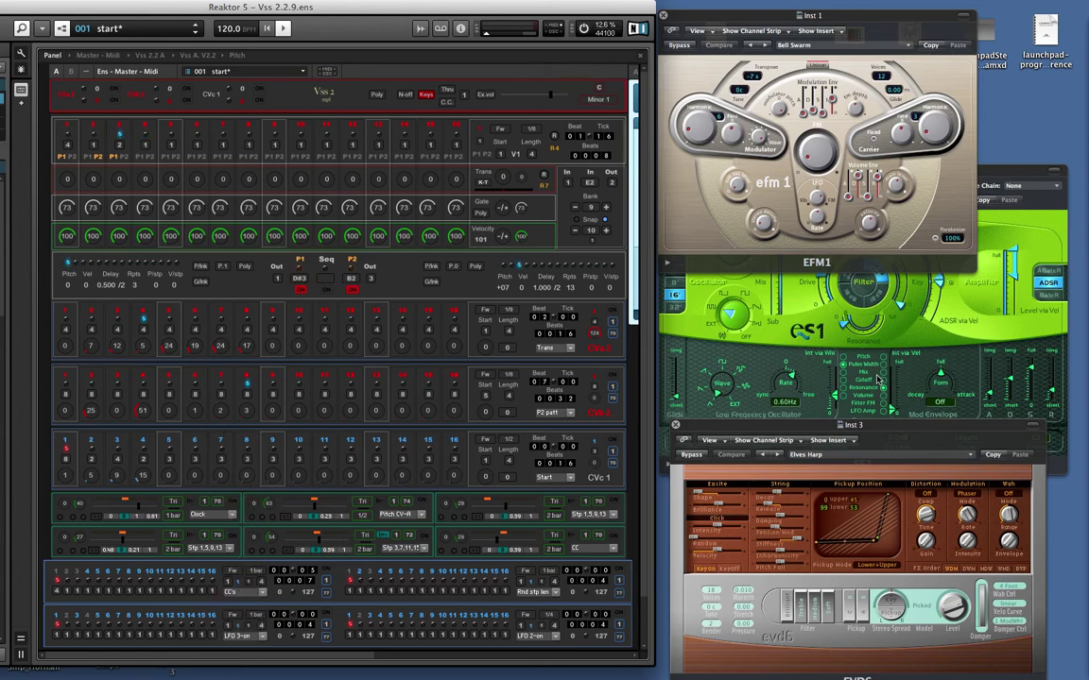
click(1007, 229)
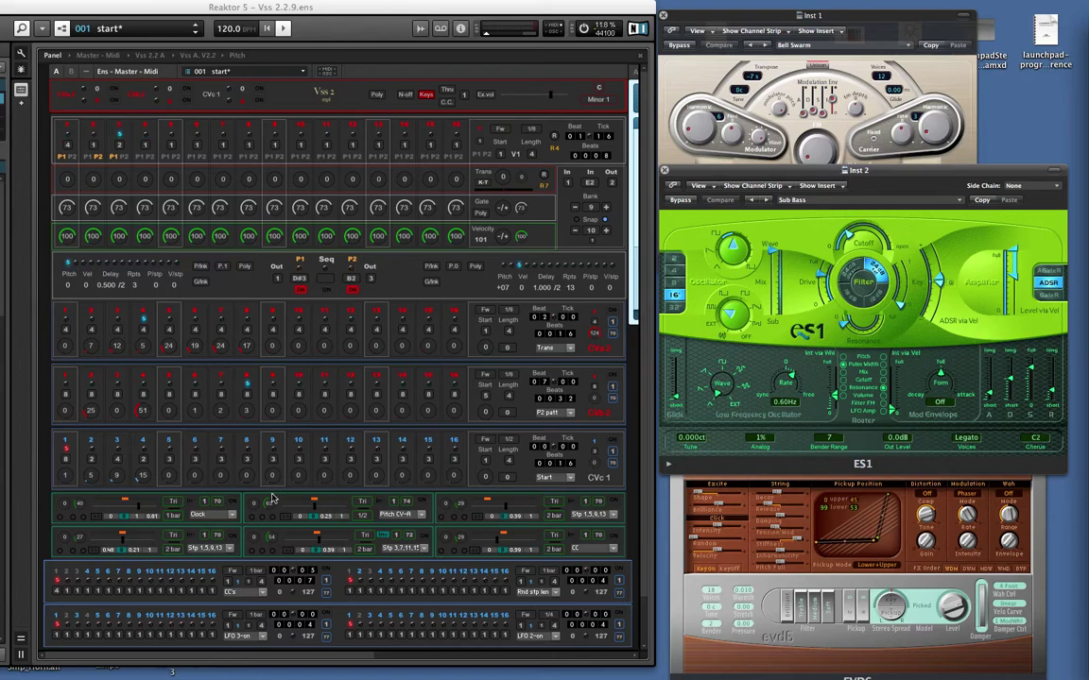
Step: Lower the 91 value in the bottom modulation sequencer row to 67
click(588, 537)
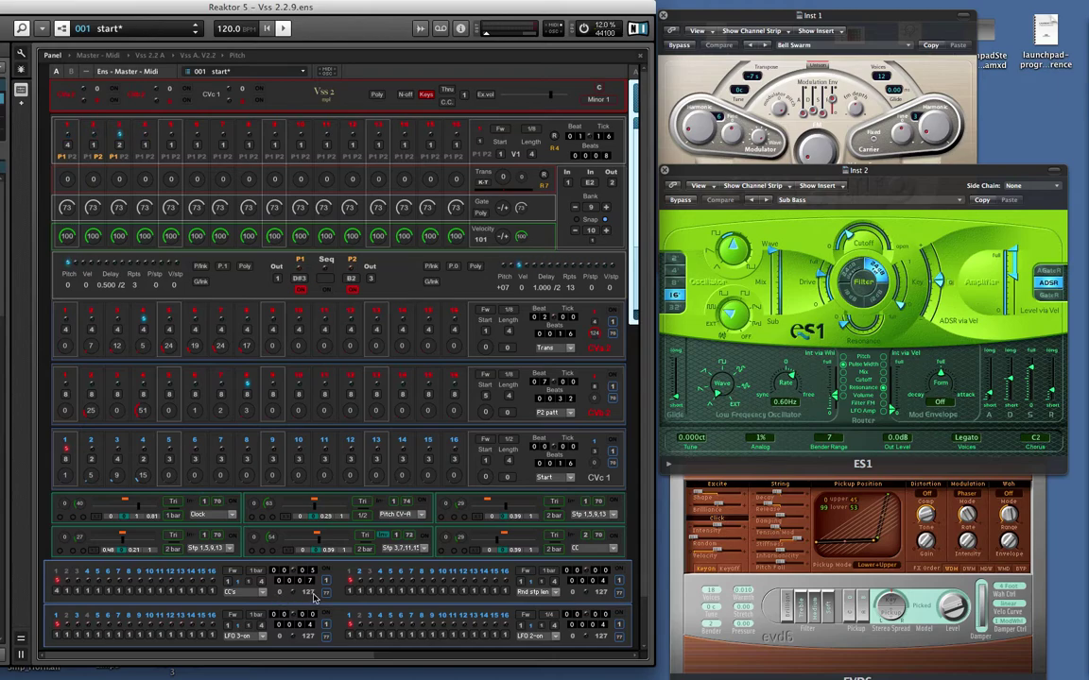
drag(314, 598, 287, 575)
click(304, 592)
drag(305, 592, 315, 501)
click(278, 640)
Step: Route the first switch sequencer to Seq on and set its first step
click(243, 592)
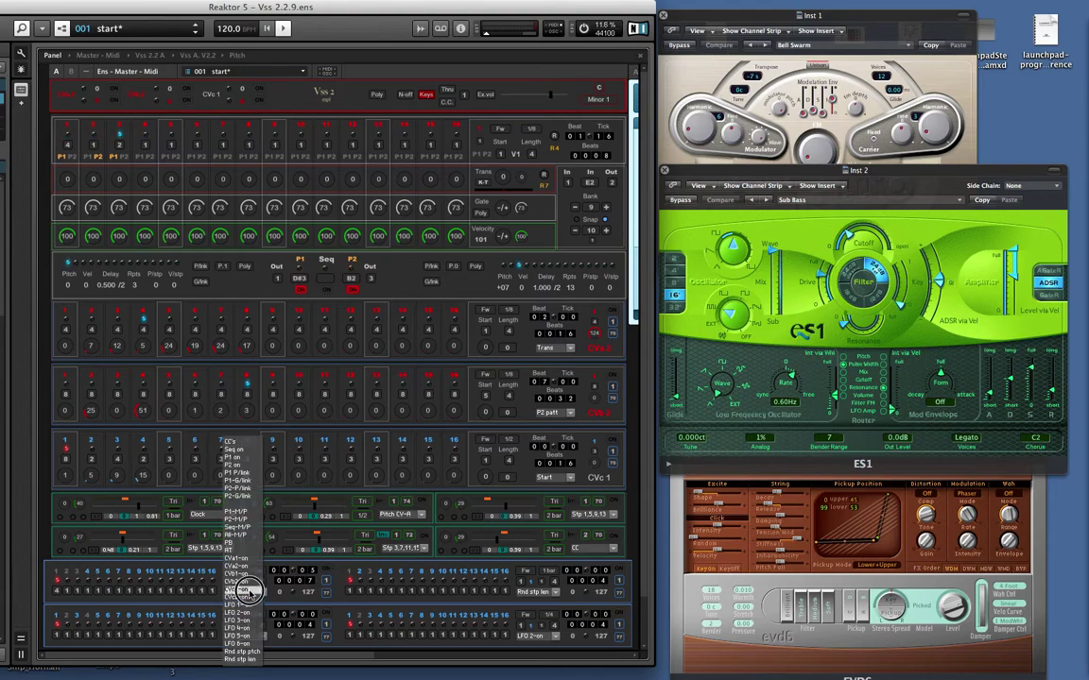
drag(247, 593, 237, 446)
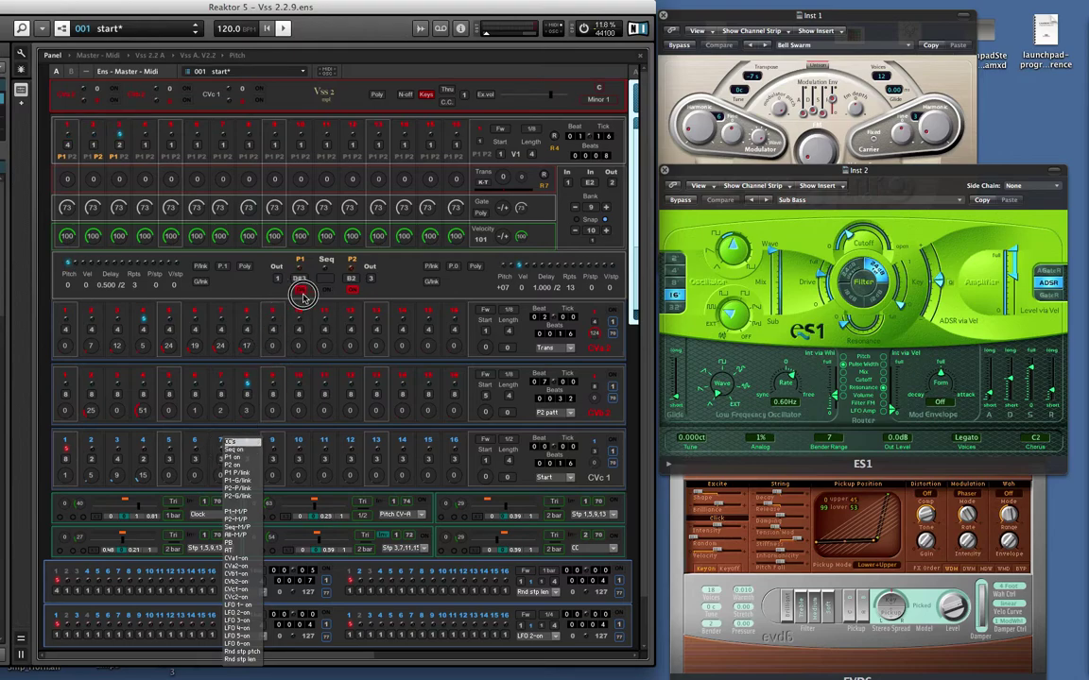
click(249, 451)
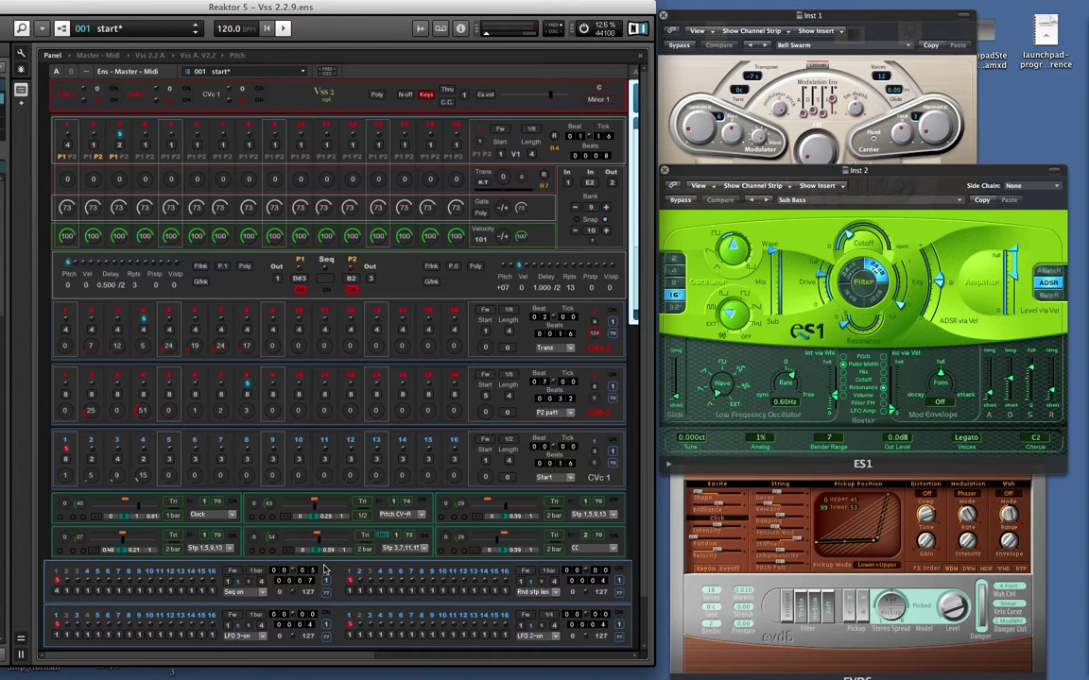
click(63, 572)
click(54, 573)
click(55, 588)
Step: Route the other two switch sequencers to P1 on and P2 on and switch both on
click(526, 591)
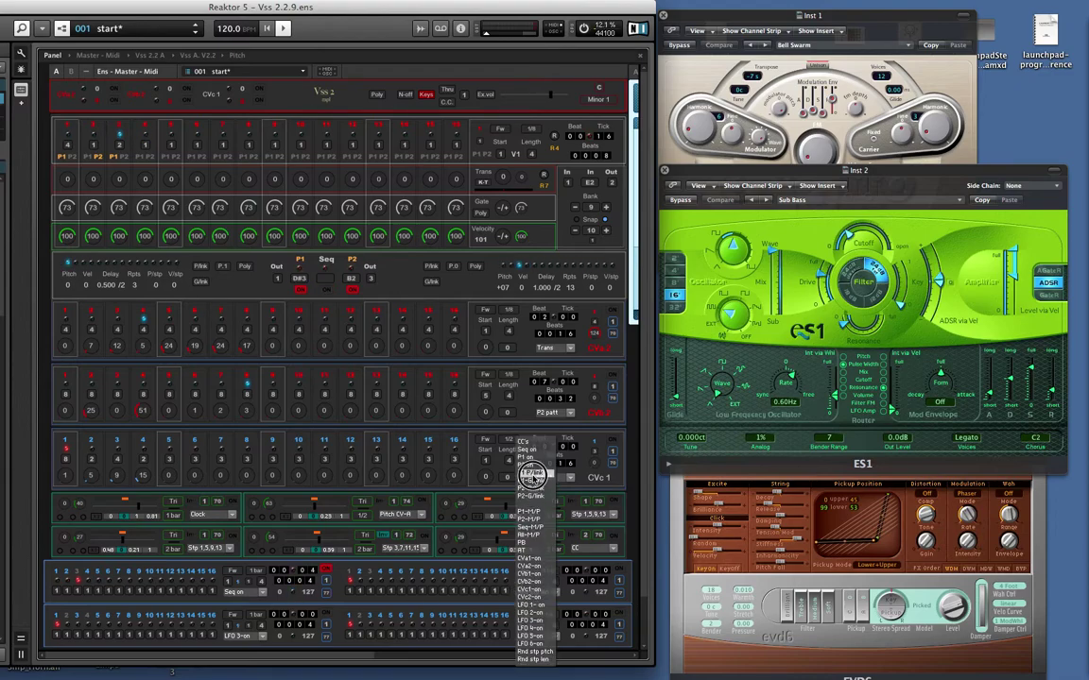
click(526, 458)
click(619, 571)
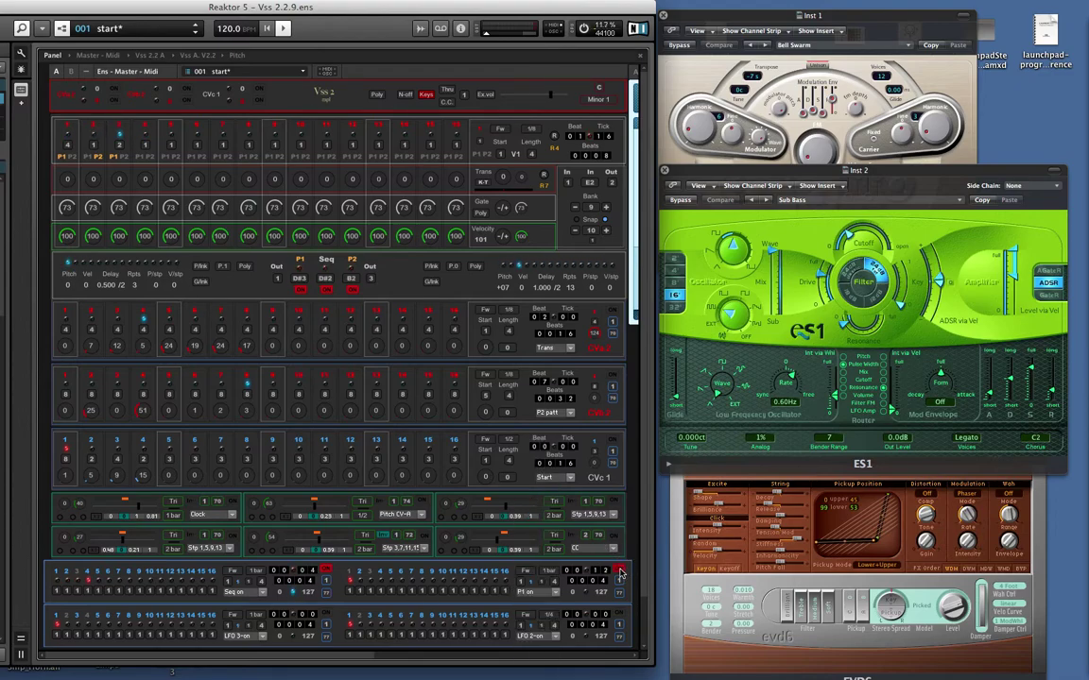
click(250, 636)
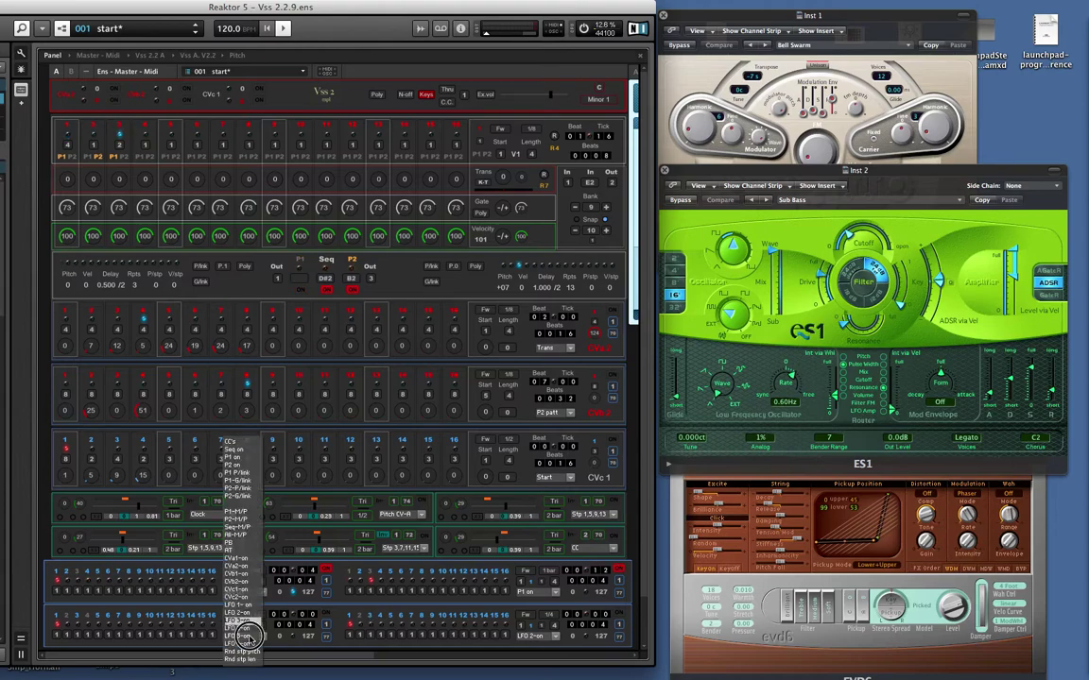
click(236, 463)
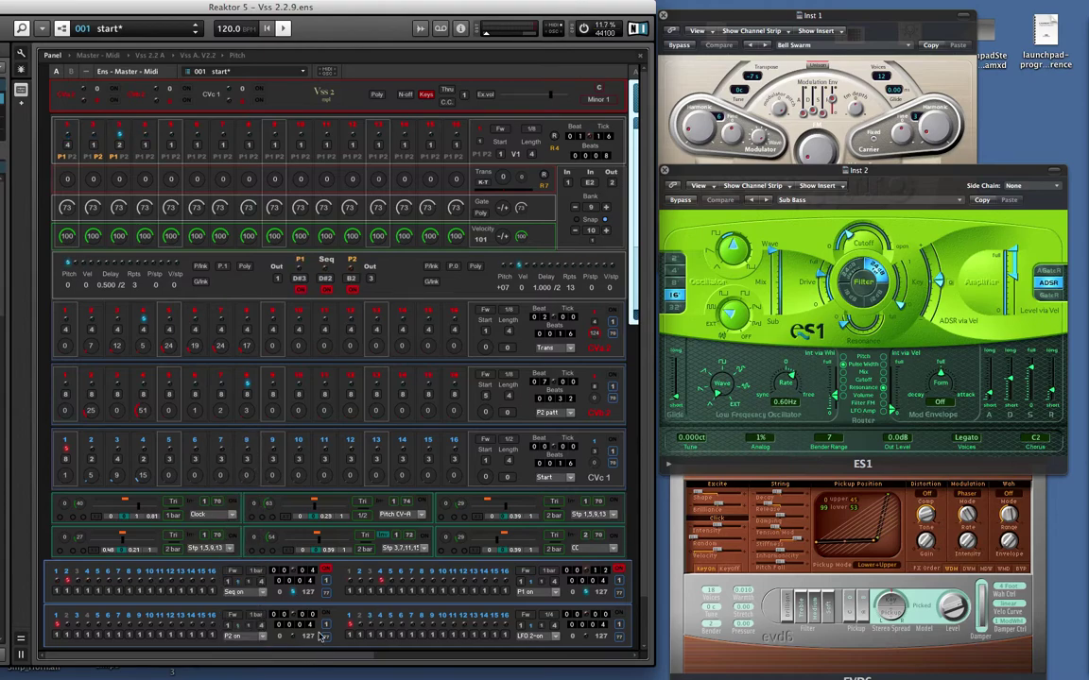
click(326, 615)
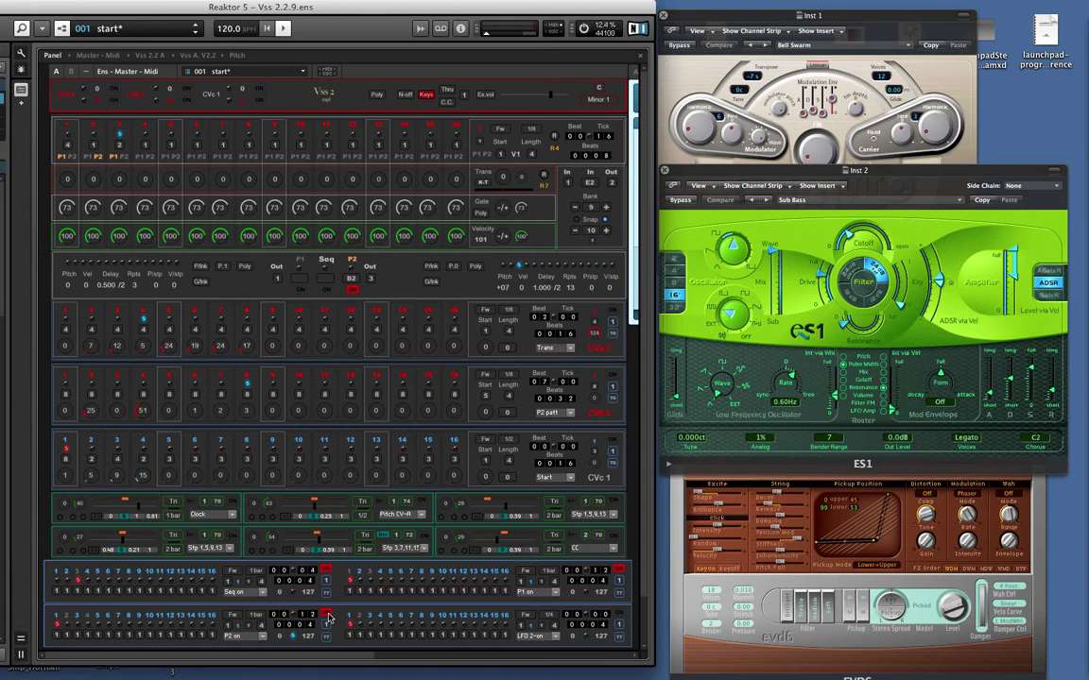
Step: Toggle pattern P1 on and off, leaving P2 active
click(295, 290)
click(290, 295)
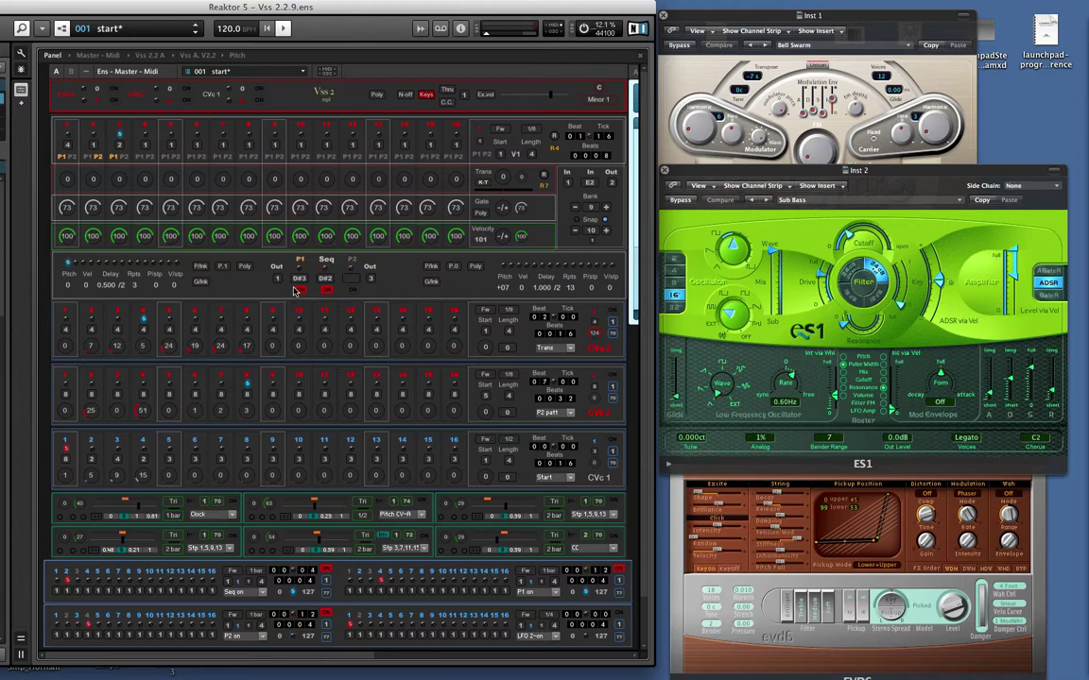
click(295, 292)
click(294, 296)
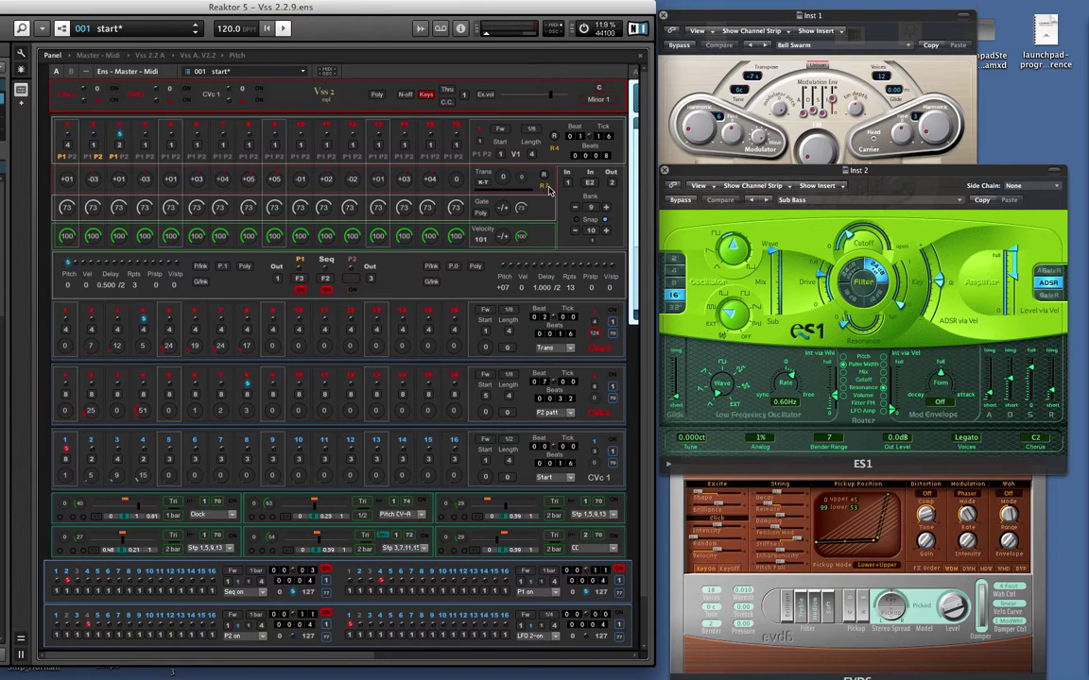
Step: Randomize the per-step Trans values seven times, ending with +21, +22, -01, +10
click(547, 187)
click(545, 178)
click(544, 178)
click(553, 183)
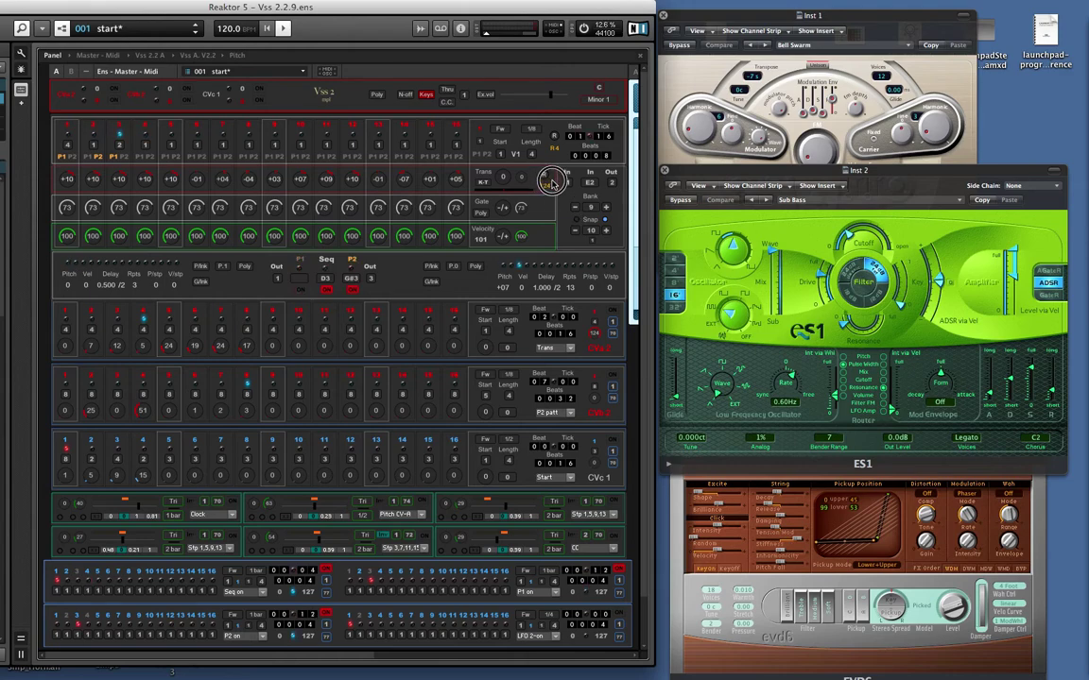
click(545, 178)
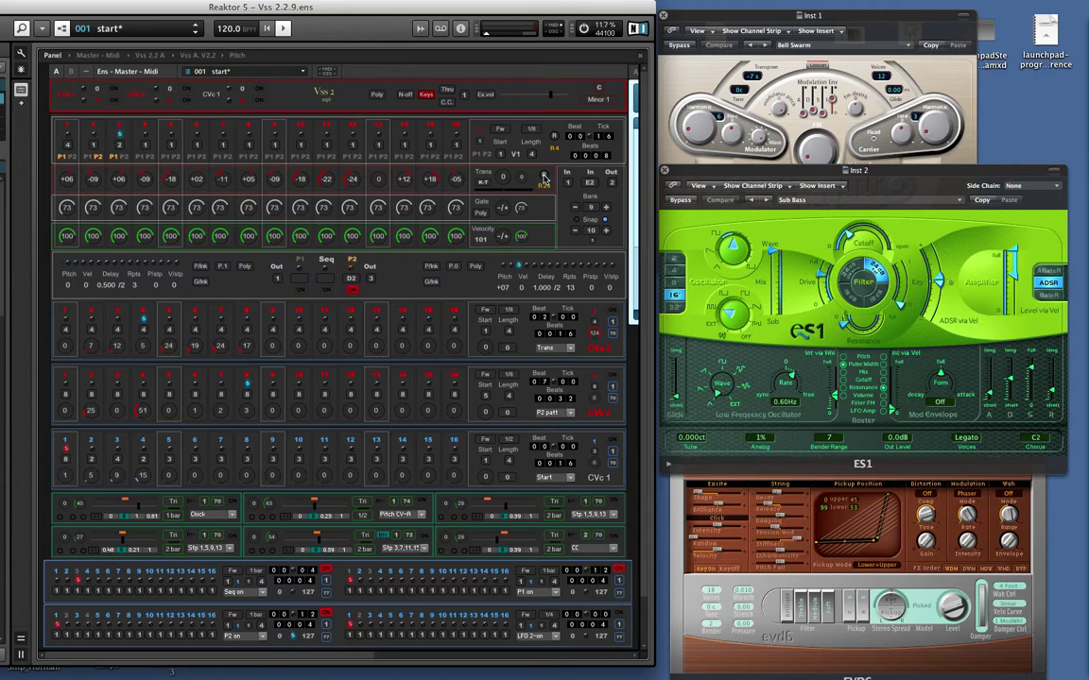
click(545, 178)
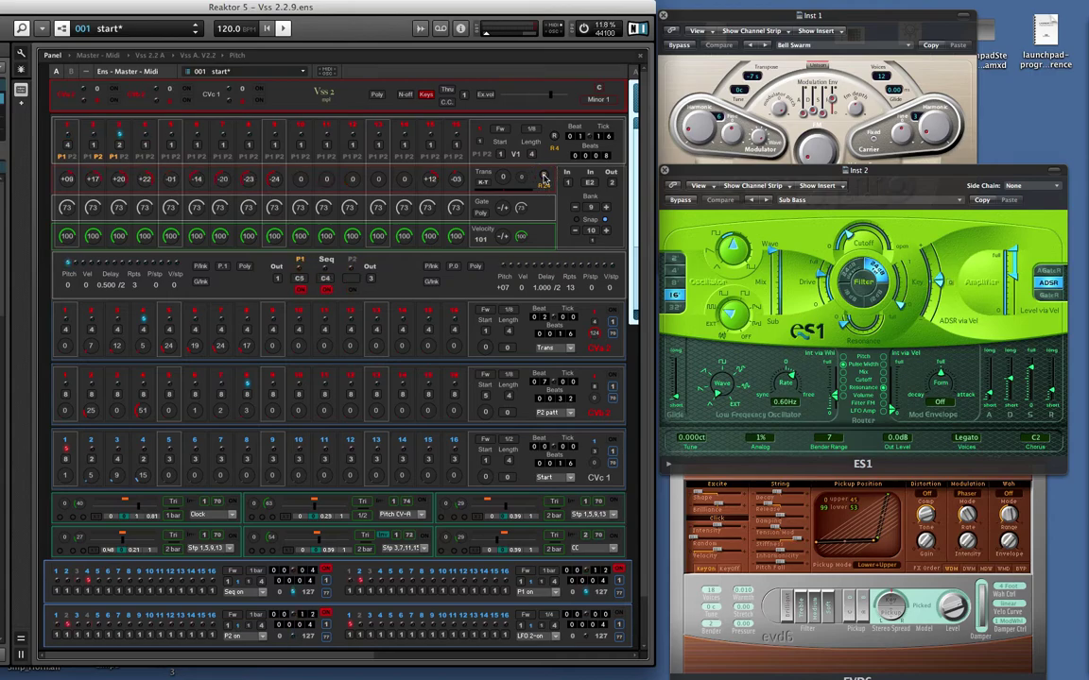
click(545, 178)
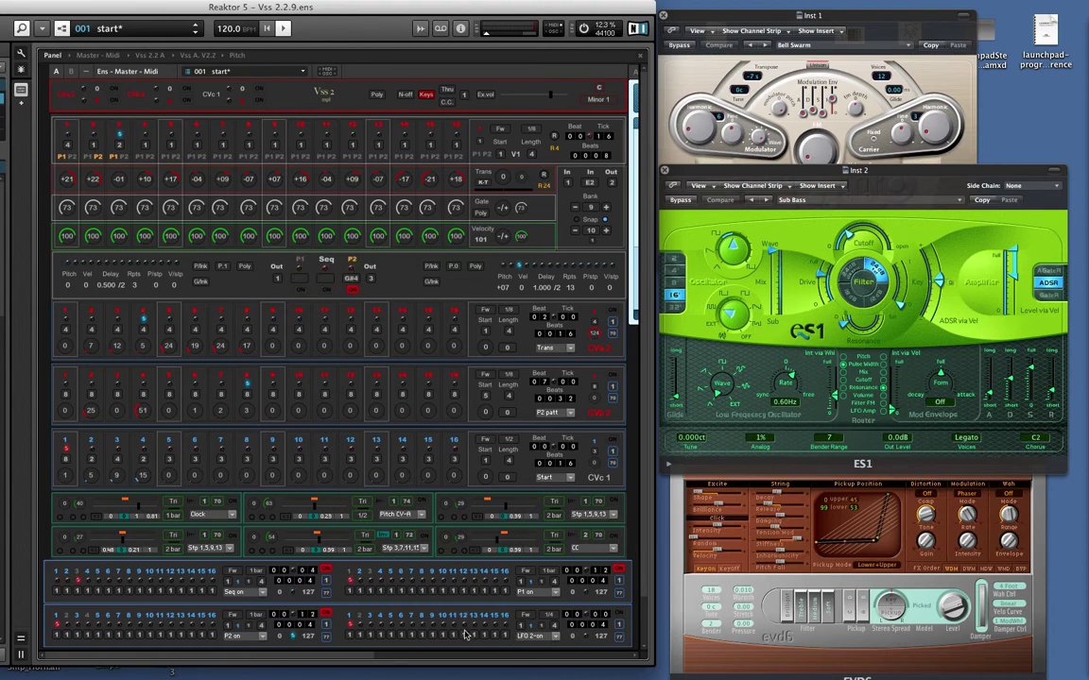
click(531, 637)
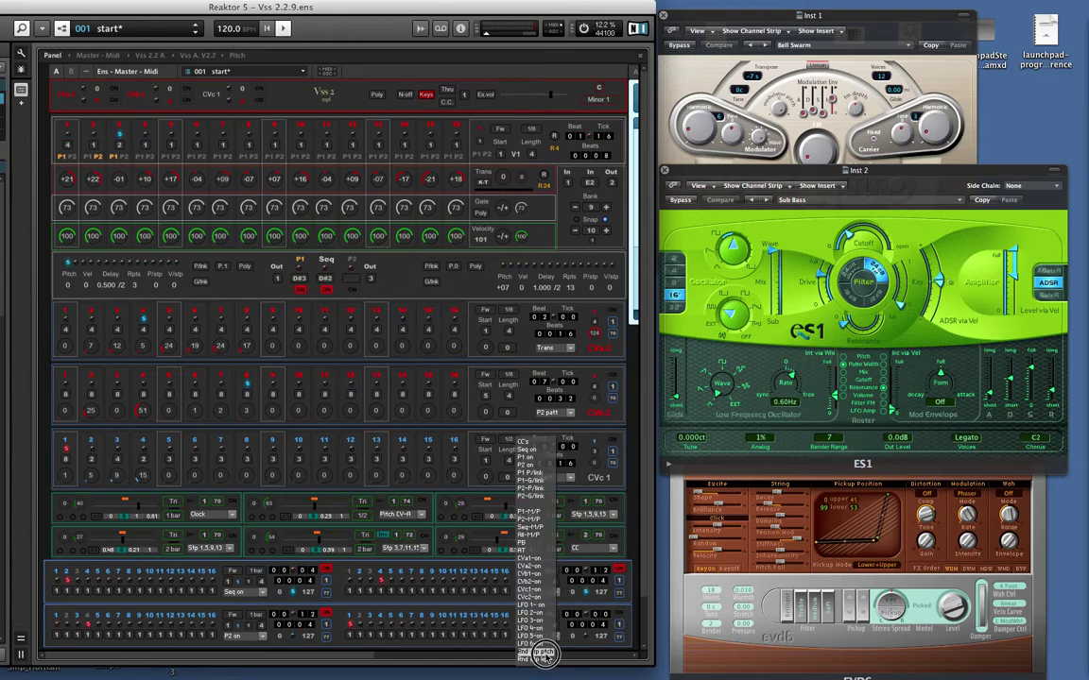
Step: Route the lower-right sequencer to Rnd stp ptc with 1-bar steps
click(546, 652)
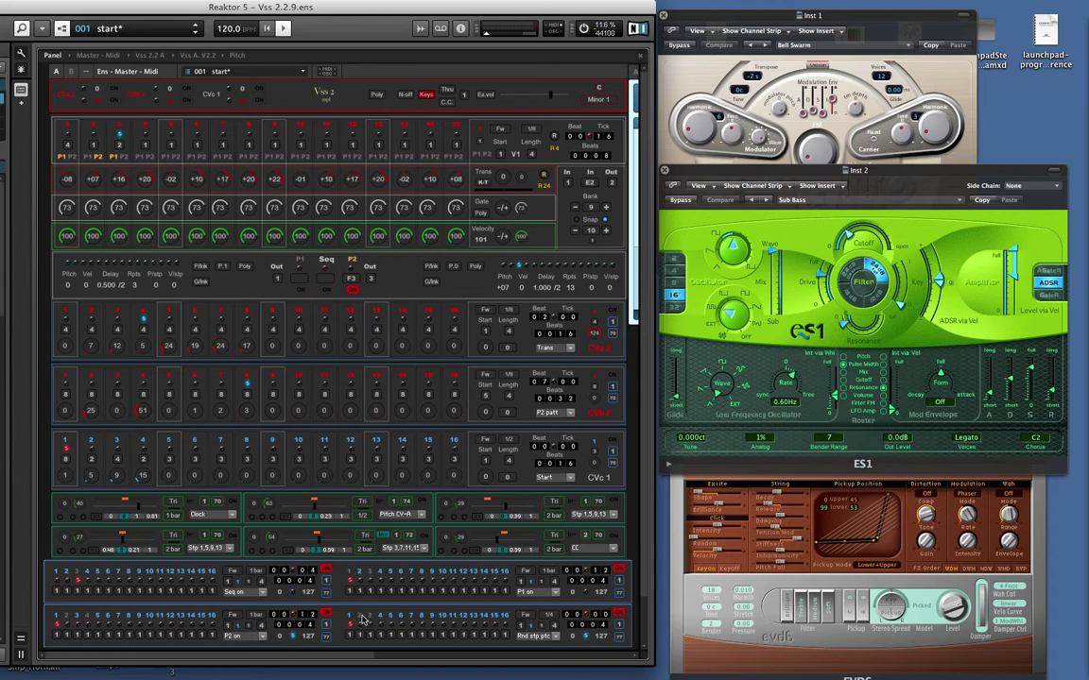
click(548, 616)
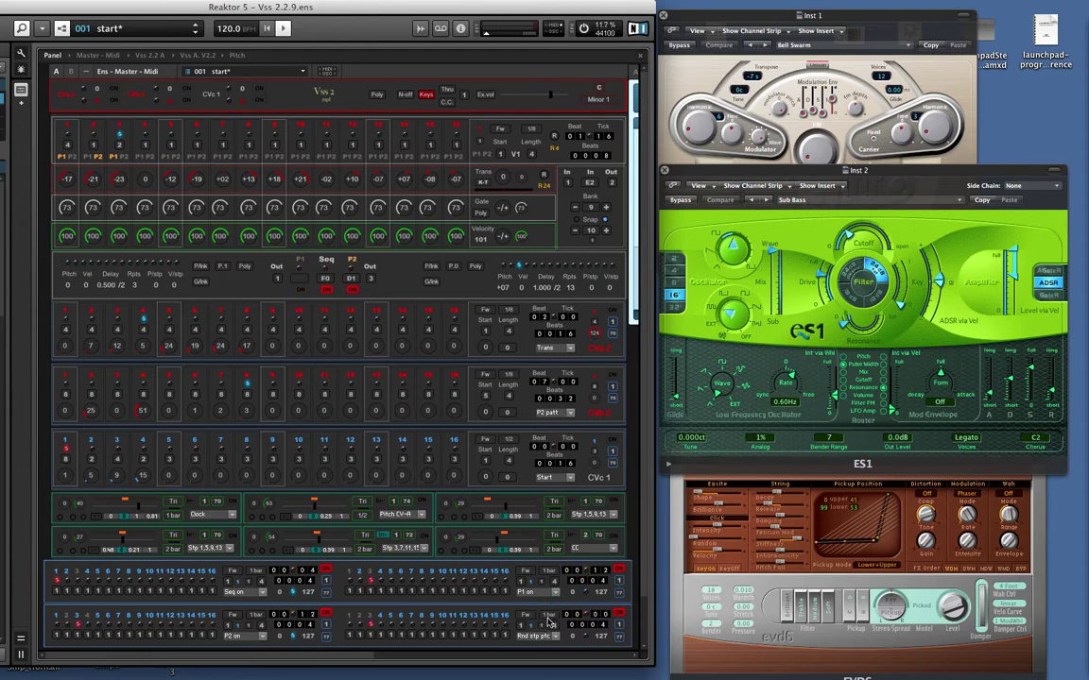
Step: Reduce the pitch sequencer's random transpose range from R24 to R7
click(534, 206)
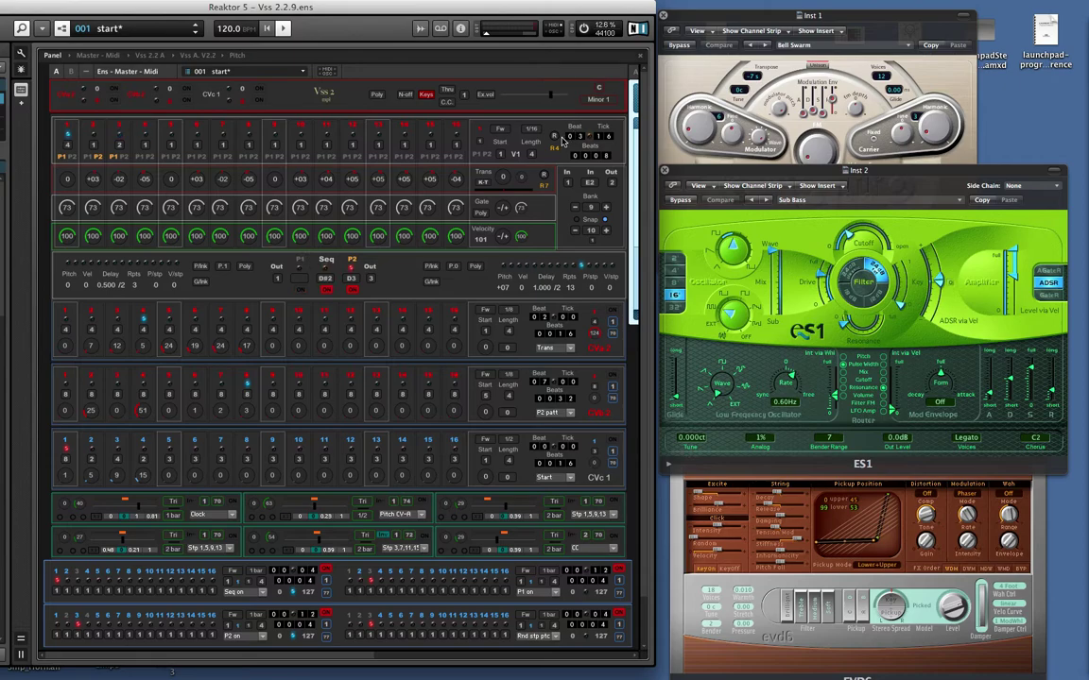
Step: Enable random step lengths in the pitch sequencer's Beat section with range R8
click(555, 150)
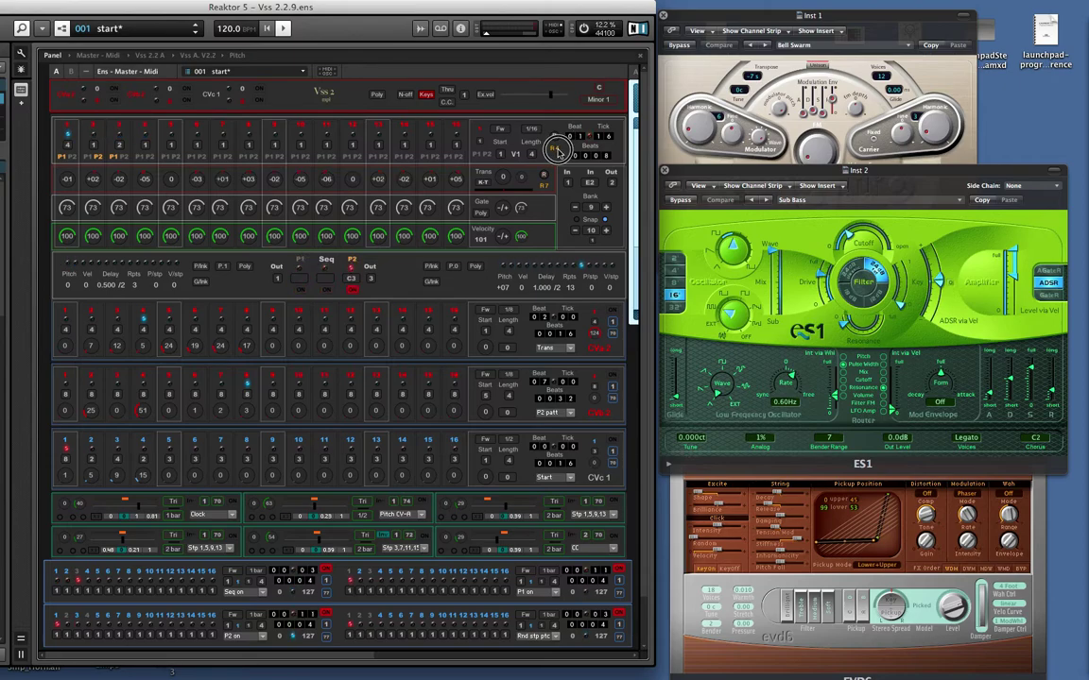
mouse_move(557, 151)
mouse_down()
mouse_move(562, 131)
mouse_move(561, 157)
mouse_up()
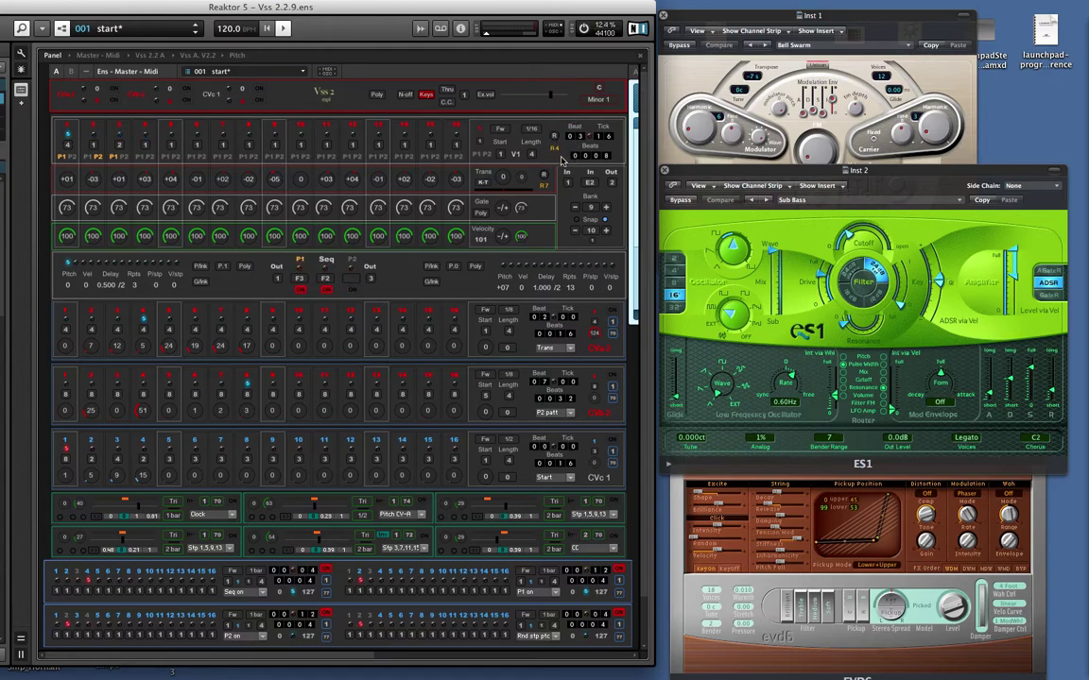
drag(561, 160, 556, 140)
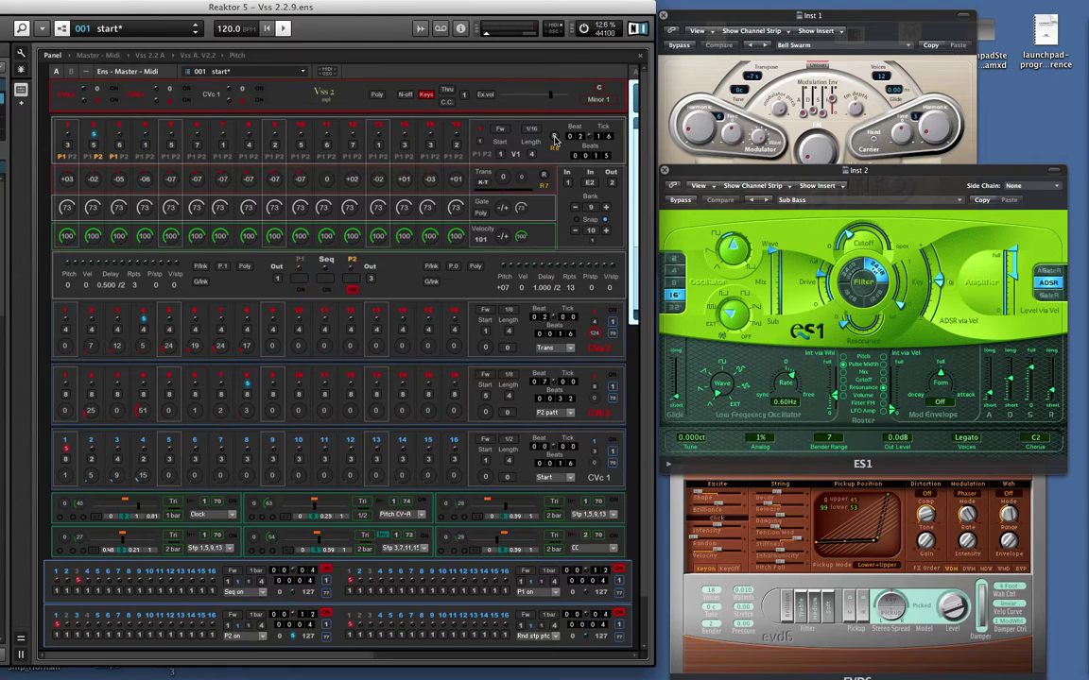
click(765, 202)
click(766, 204)
click(768, 206)
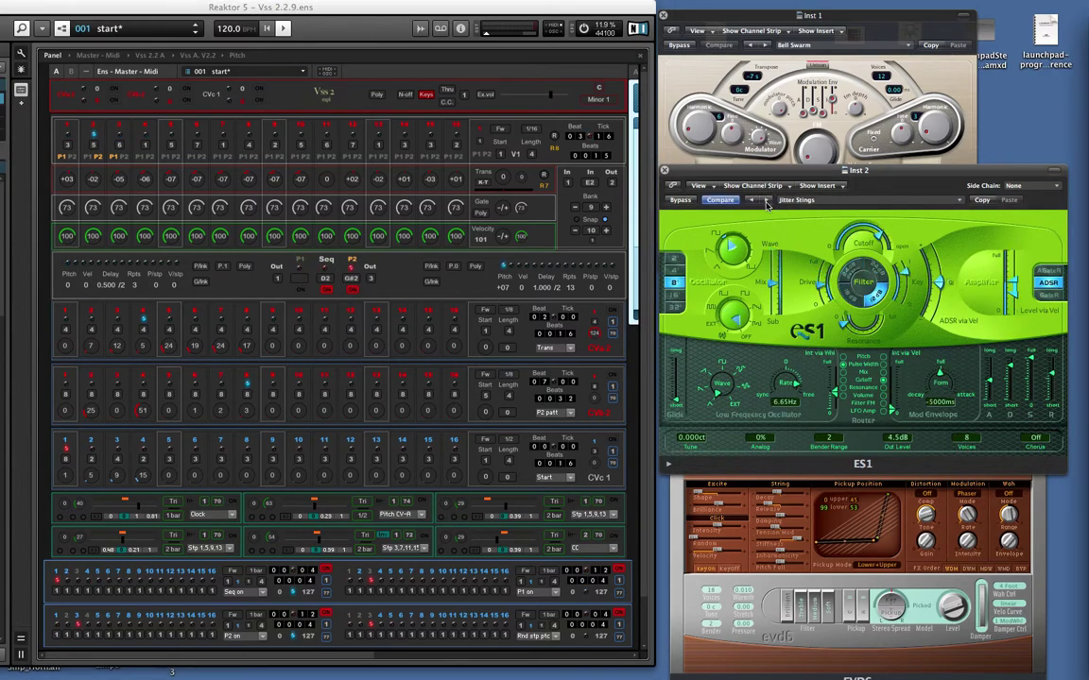
click(756, 202)
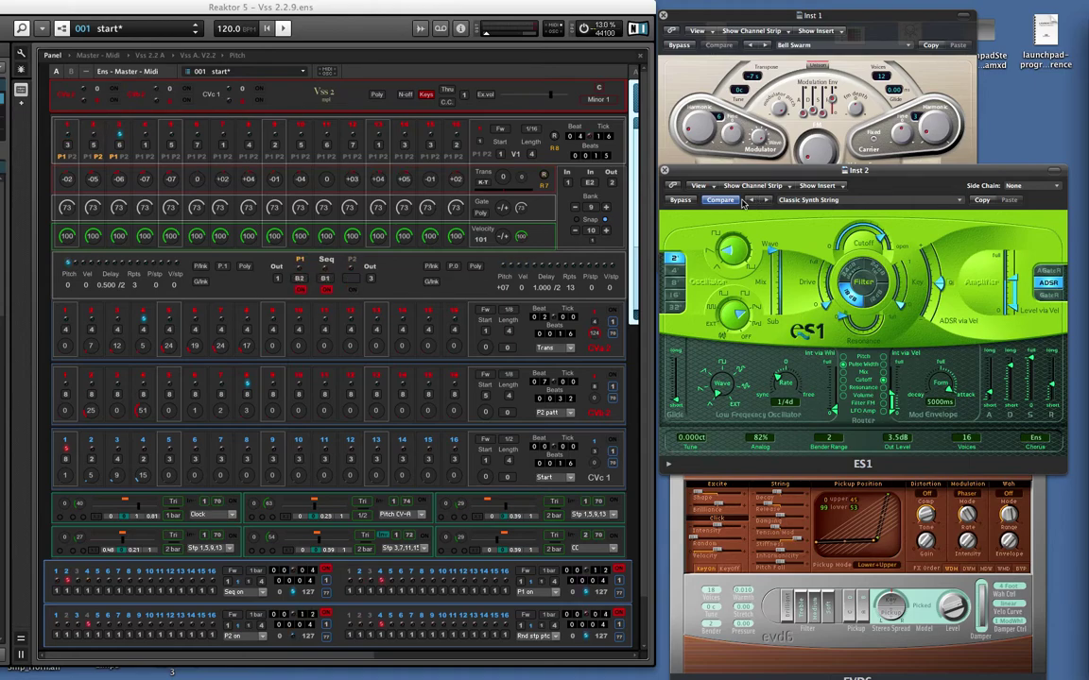
click(751, 202)
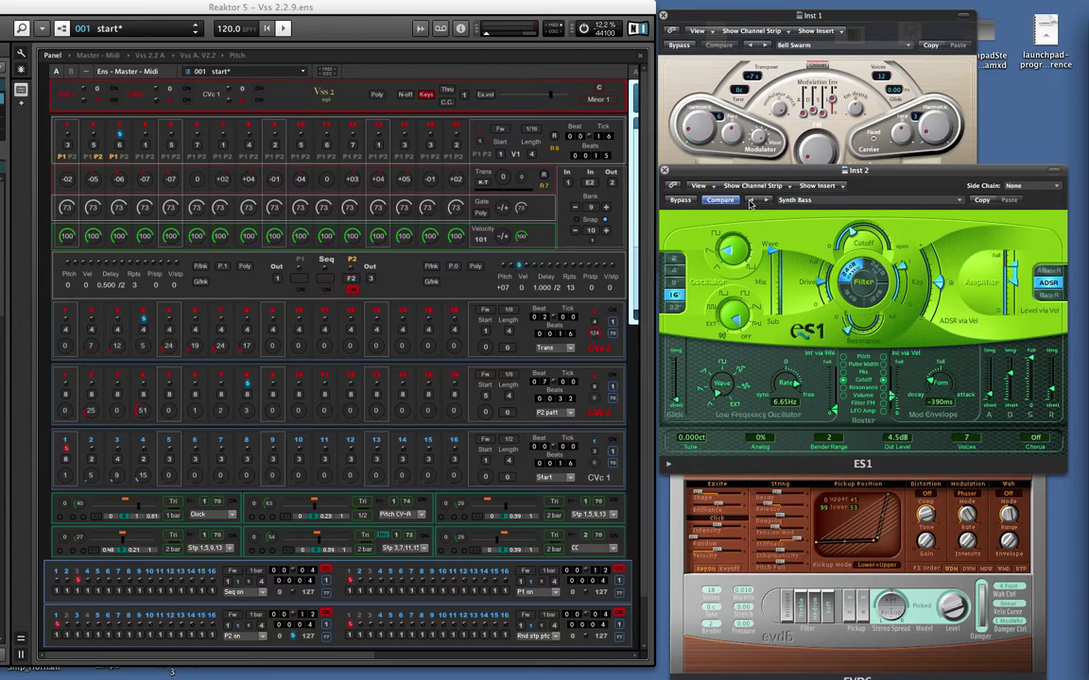
click(751, 201)
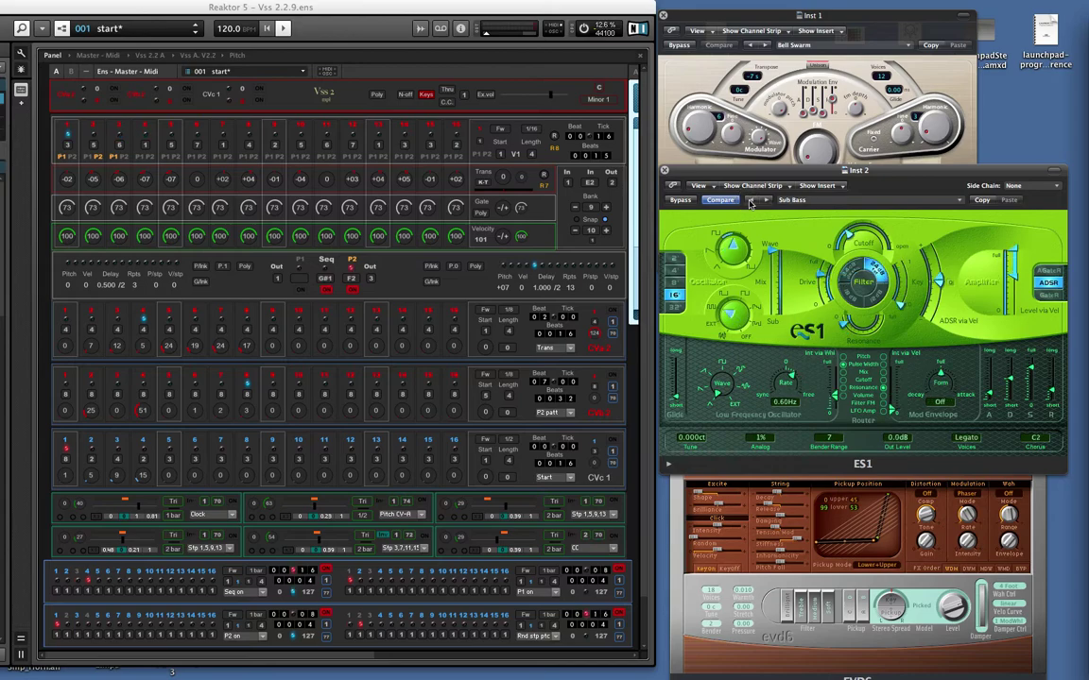
Step: Toggle the top switch steps between P1 and P2, leaving transposes -07, 0, -04, 0, +03, +04
click(479, 146)
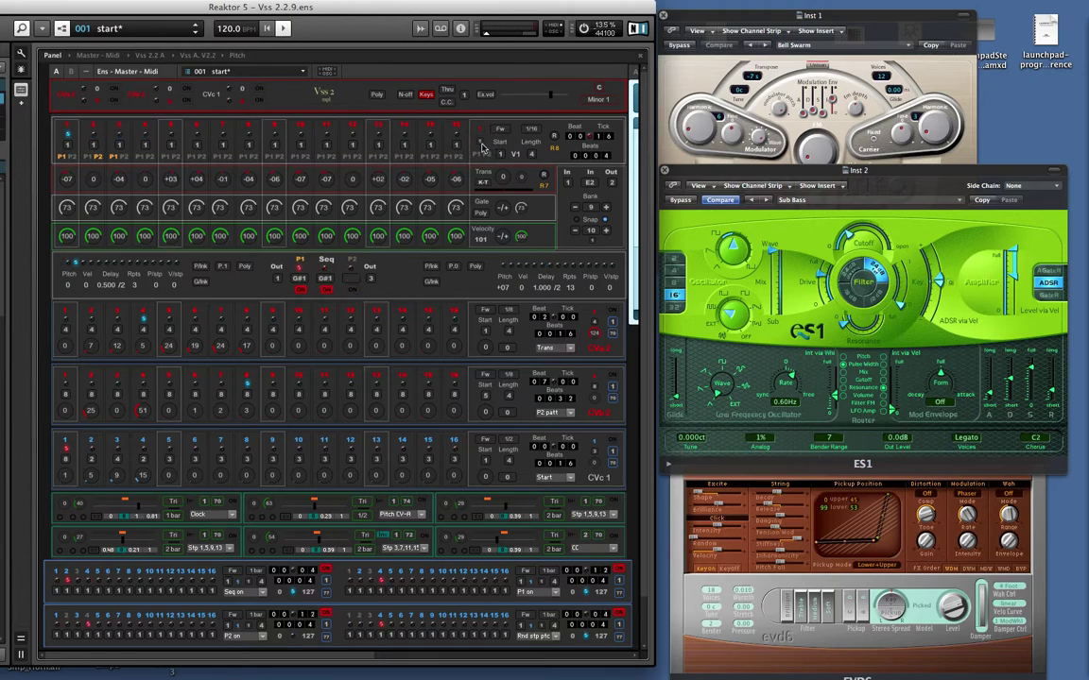
click(433, 130)
click(478, 154)
click(485, 155)
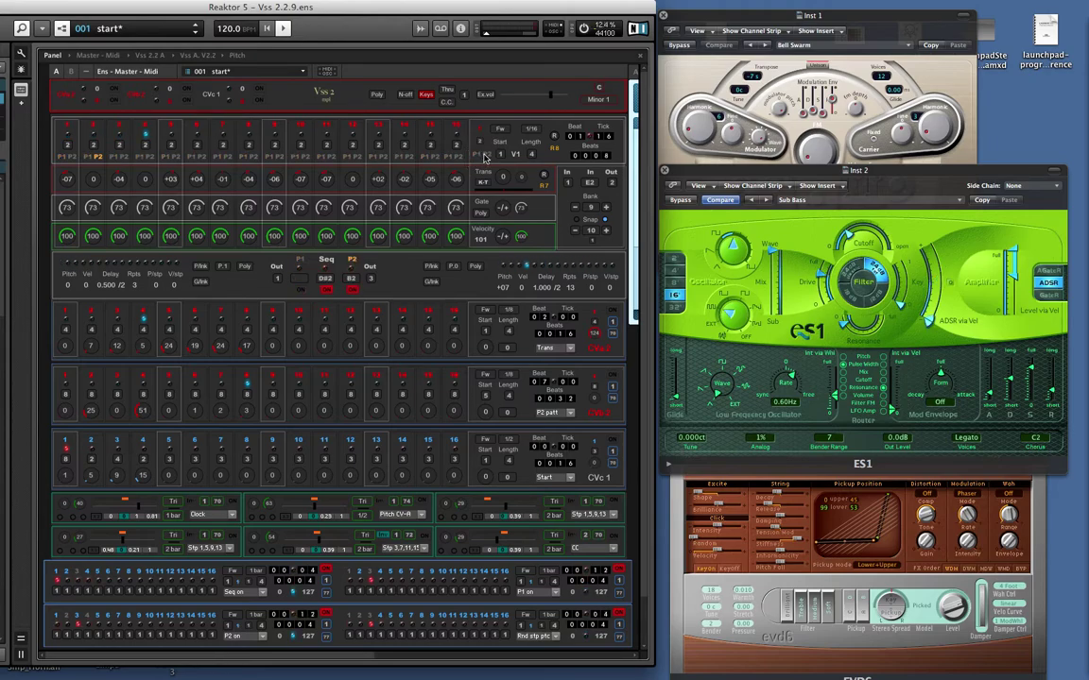